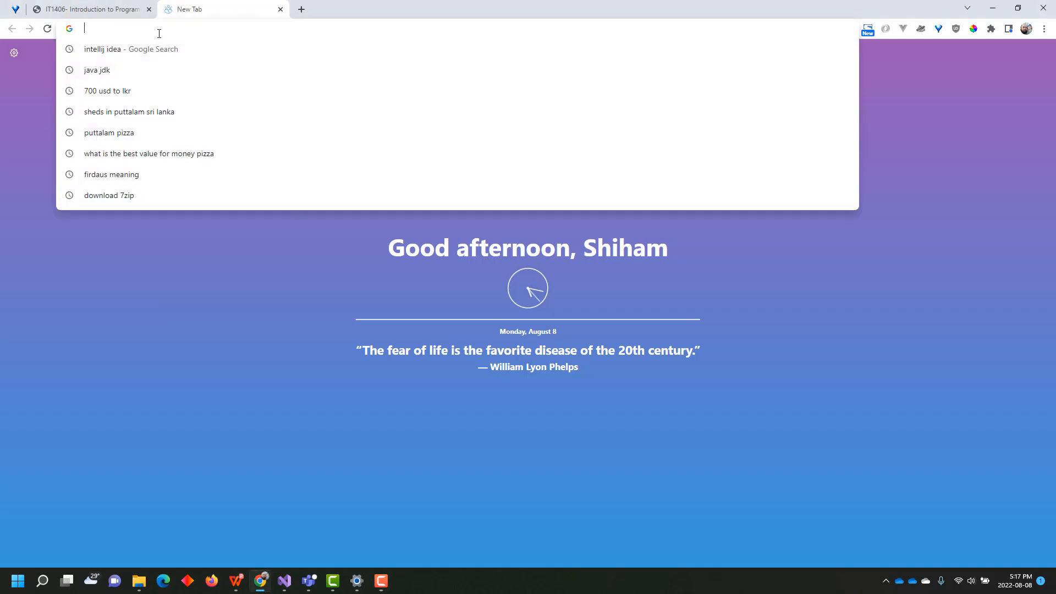
- Search the web for "java sdk" and open Oracle's Java Downloads page
text(java )
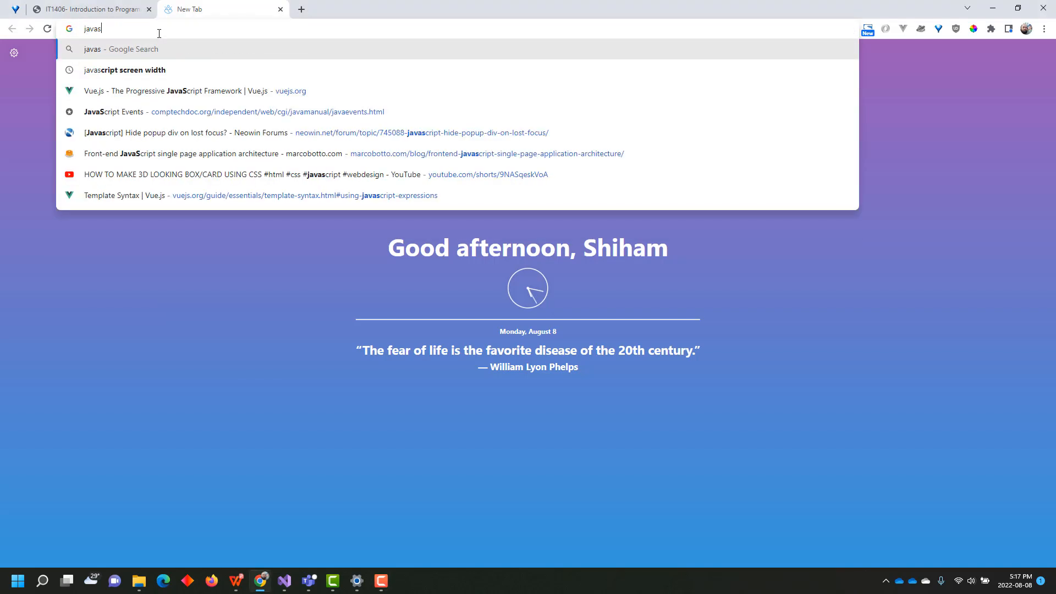
text(sdk)
key(Return)
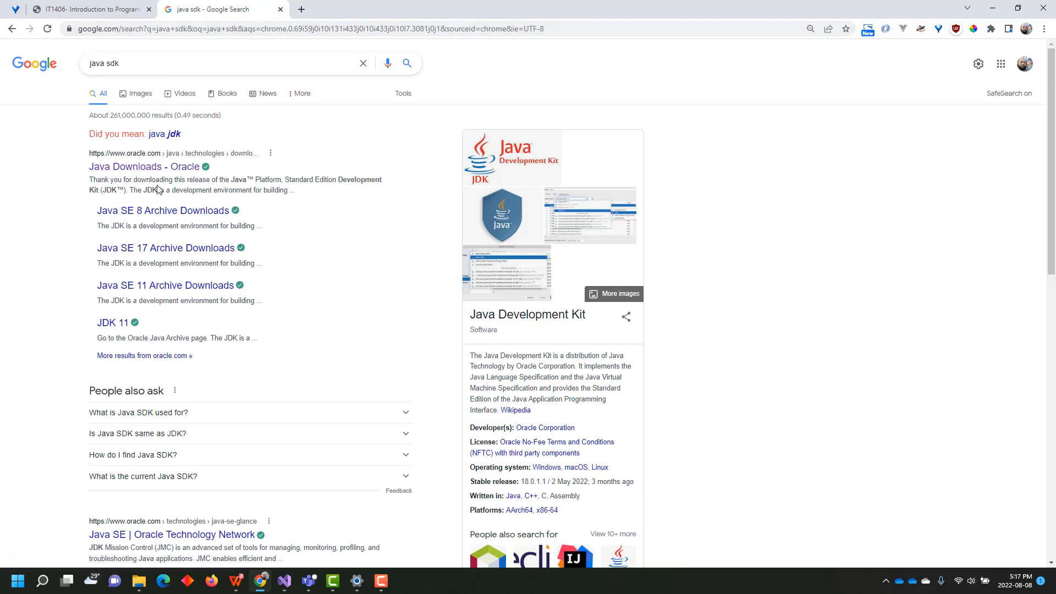
click(164, 168)
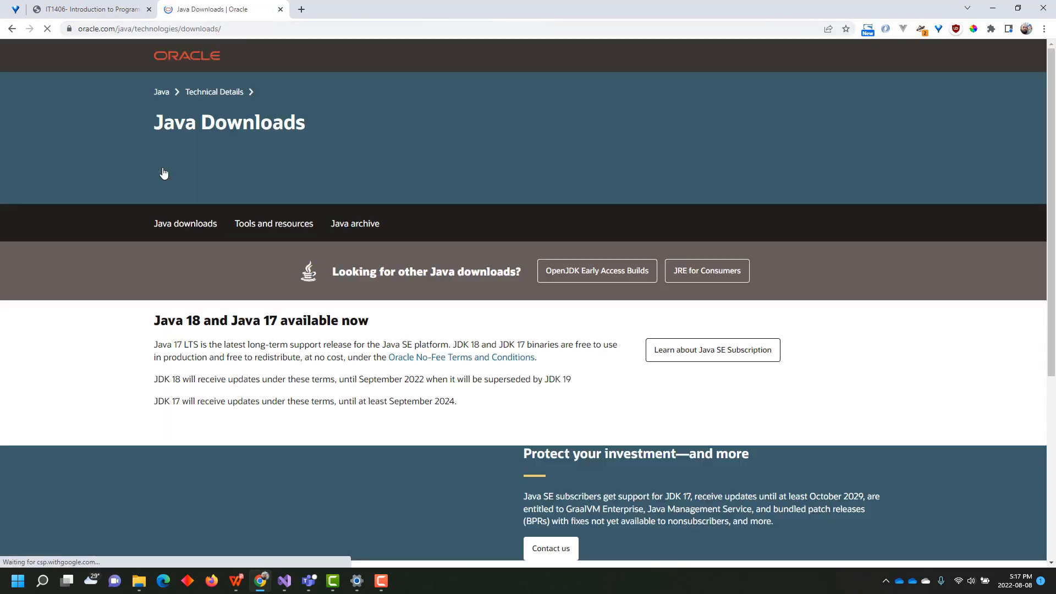
- Show the Windows downloads for Java SE Development Kit 18.0.2
scroll(166, 180, down, 2)
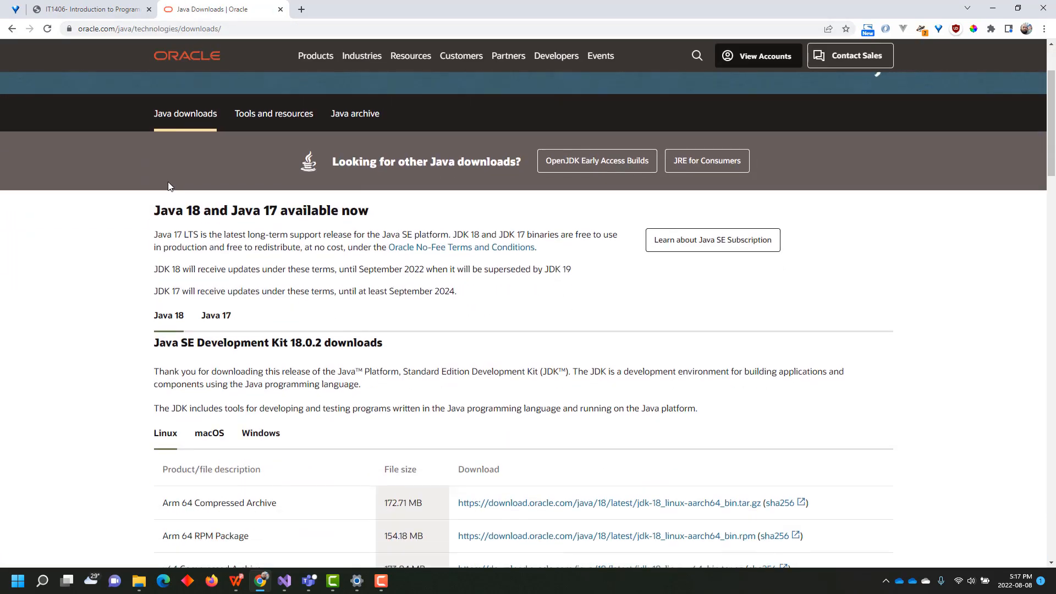
scroll(162, 204, up, 2)
scroll(182, 248, down, 2)
drag(186, 210, 211, 210)
scroll(230, 267, down, 3)
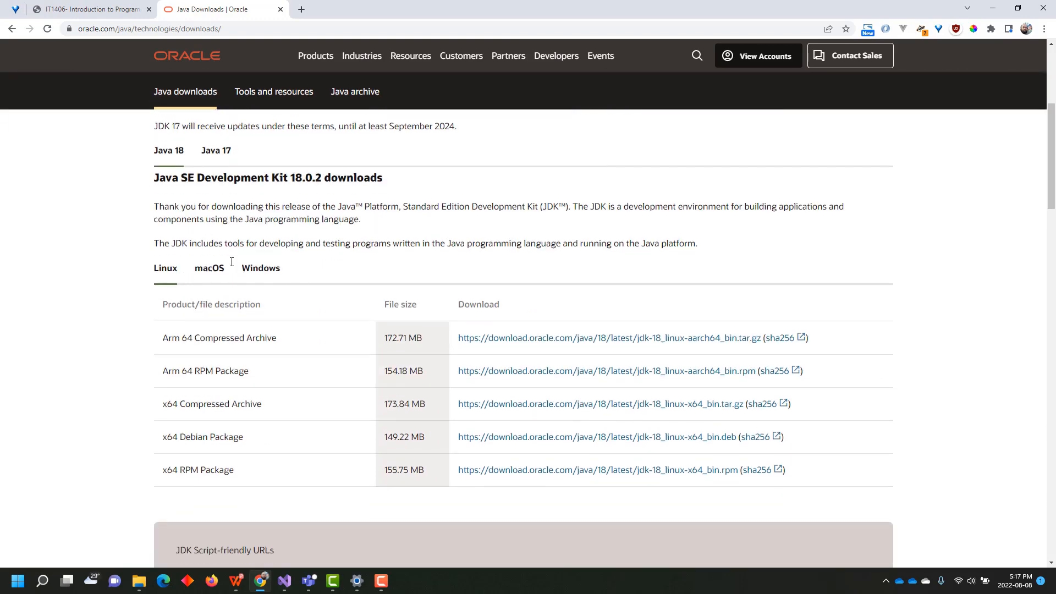
scroll(182, 237, down, 1)
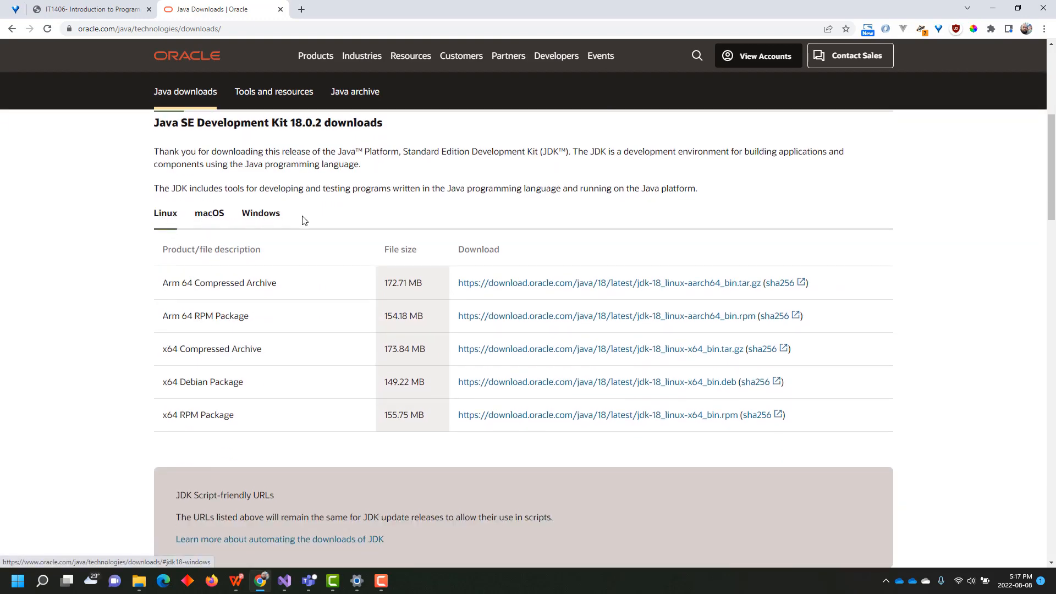
click(272, 218)
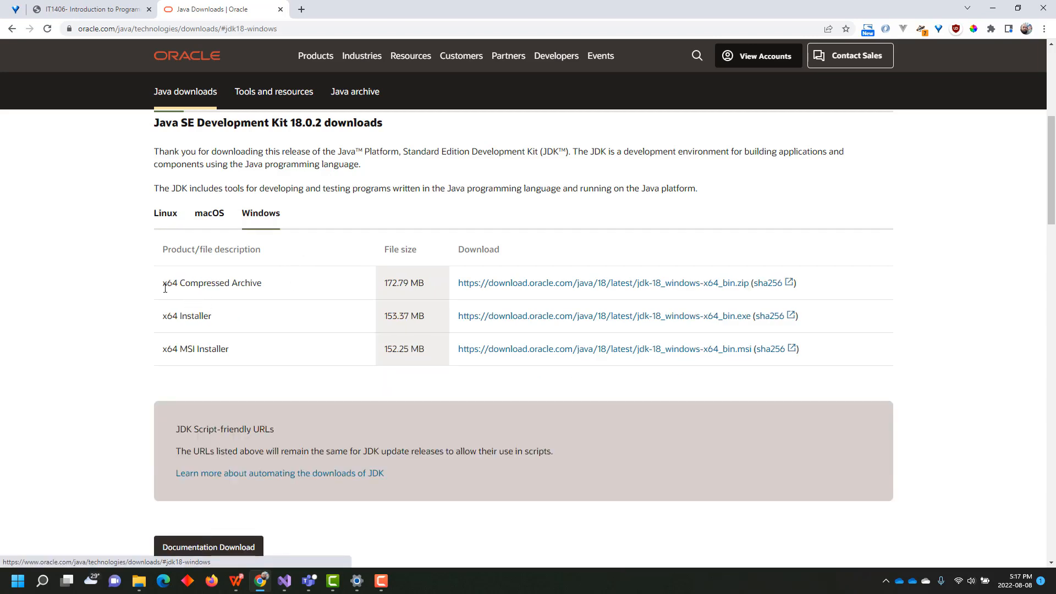
- Download the x64 Installer jdk-18_windows-x64_bin.exe and run it from the Downloads folder
drag(165, 287, 296, 289)
drag(158, 319, 269, 320)
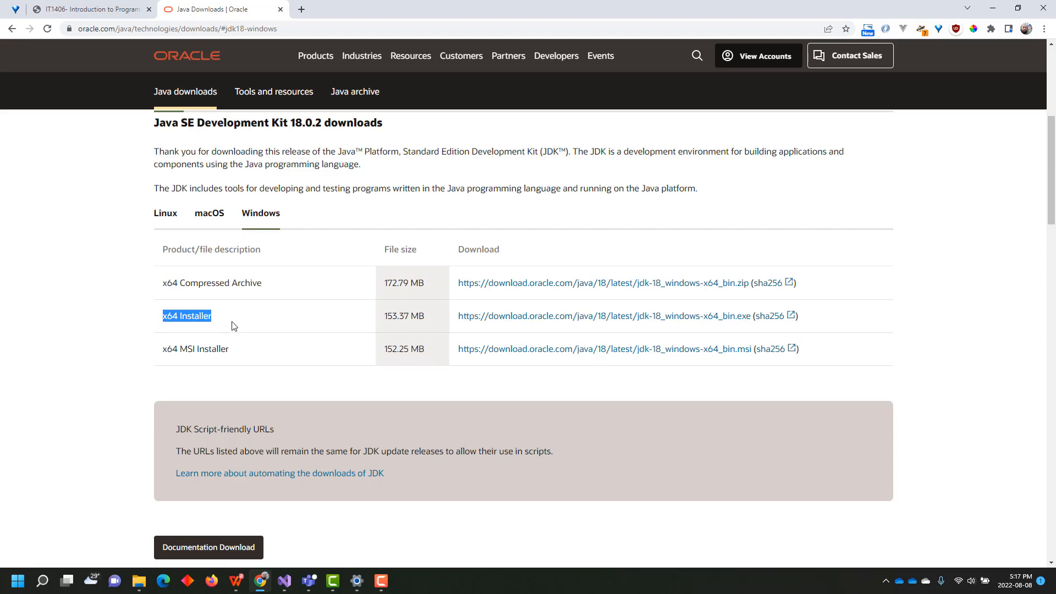
click(175, 315)
drag(180, 315, 160, 319)
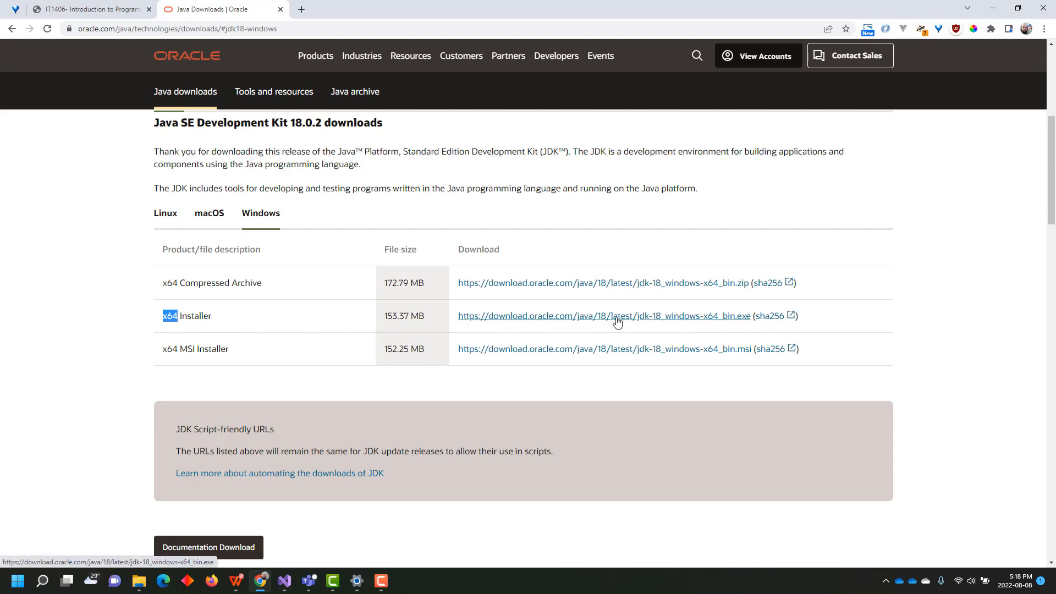
click(553, 316)
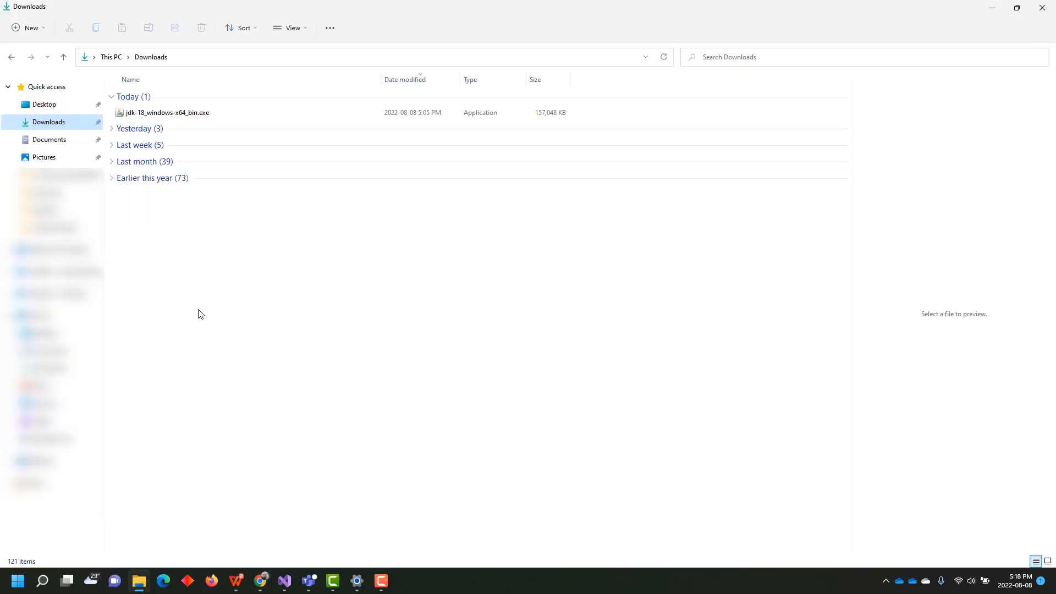
double_click(171, 113)
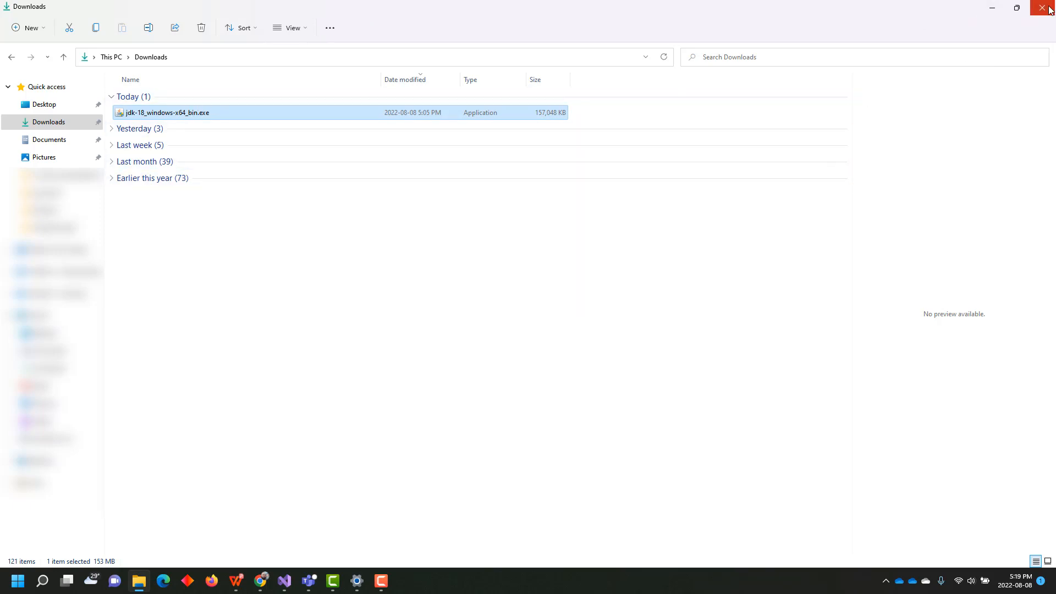
- Switch to Chrome, search for "intellij idea" in a new tab and open the JetBrains download page
click(260, 581)
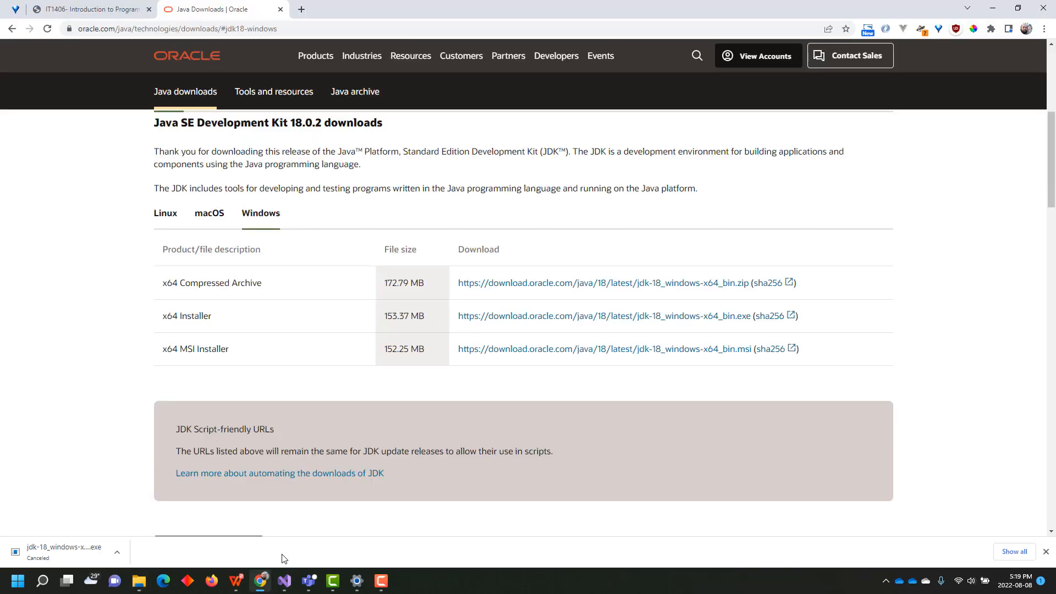
click(301, 9)
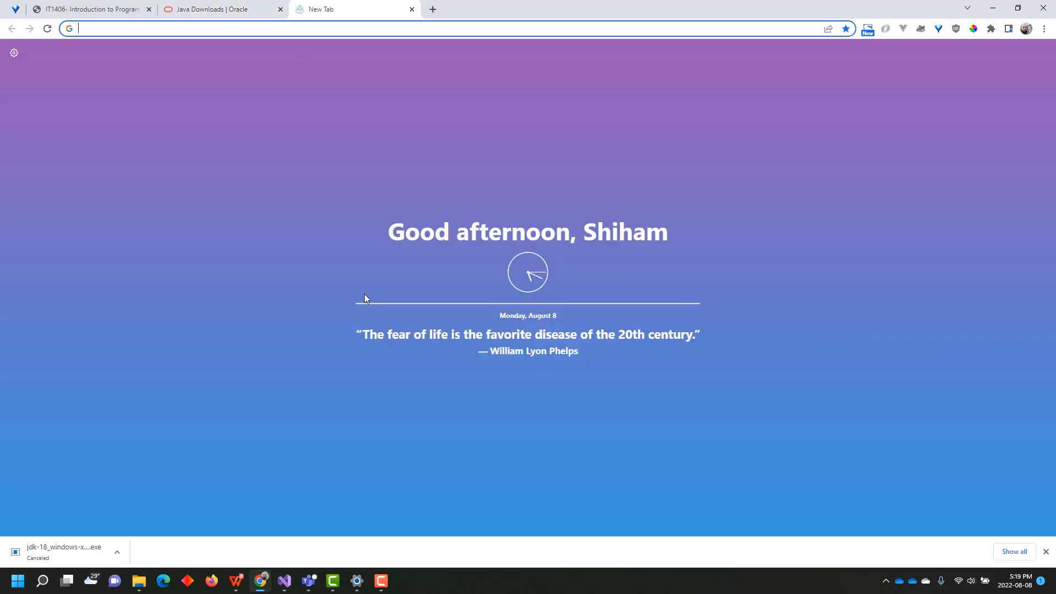
text(intell)
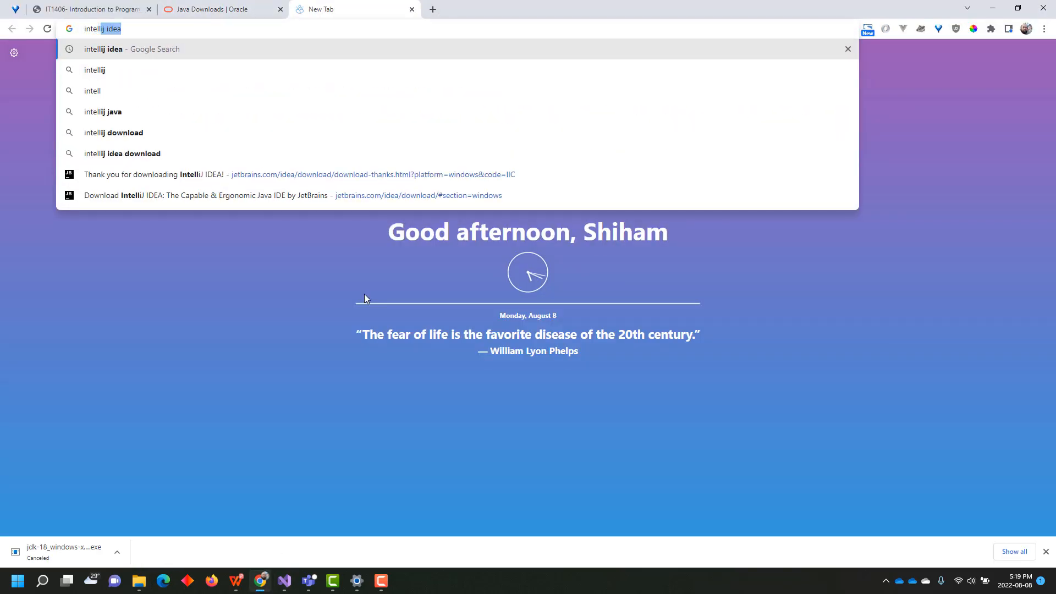
text(ij idea)
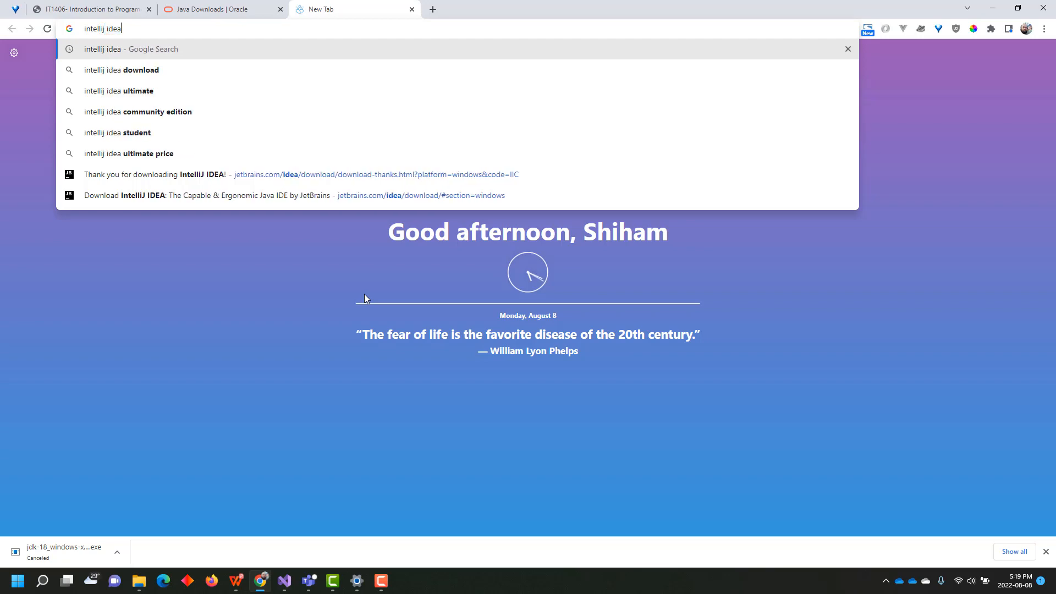
key(Return)
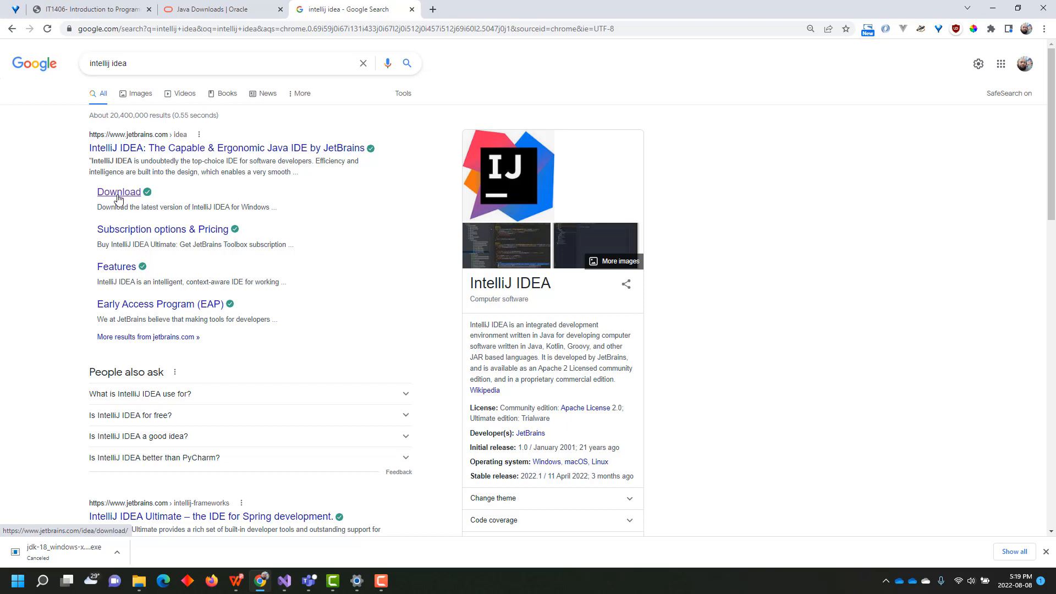
click(120, 197)
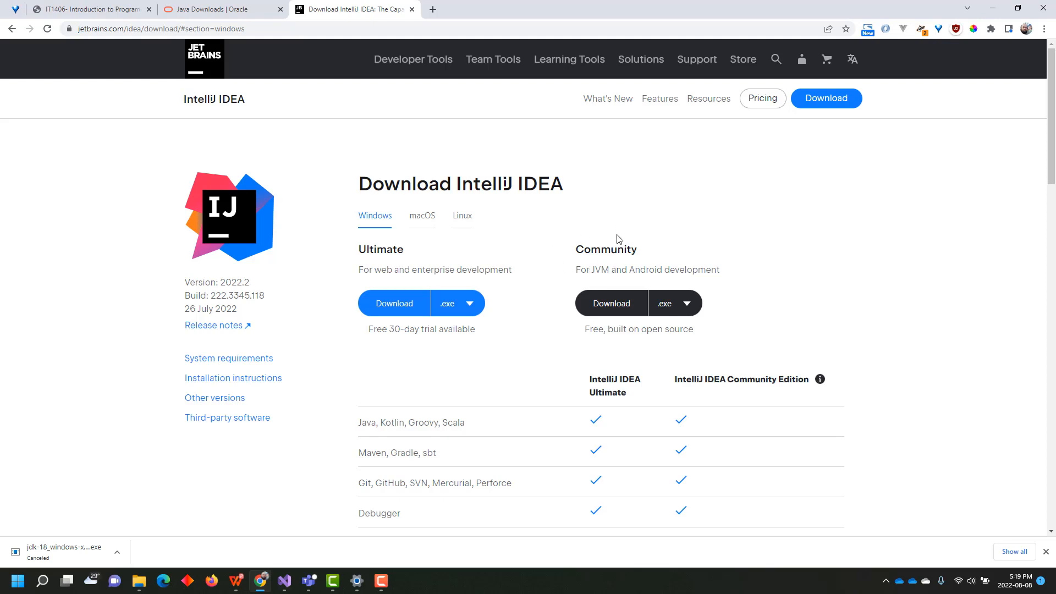
- Start downloading the Windows .exe installer of IntelliJ IDEA Community, and cancel that download
click(613, 303)
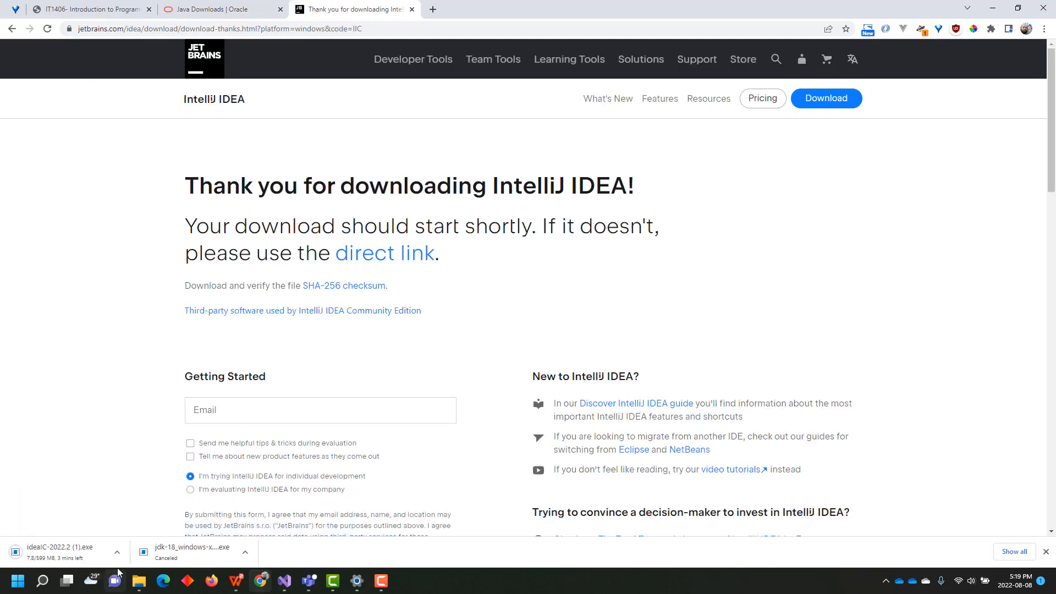
click(116, 553)
click(136, 531)
- Run ideaIC-2022.2.exe from the Downloads folder and proceed to the choice of install location
mouse_move(139, 584)
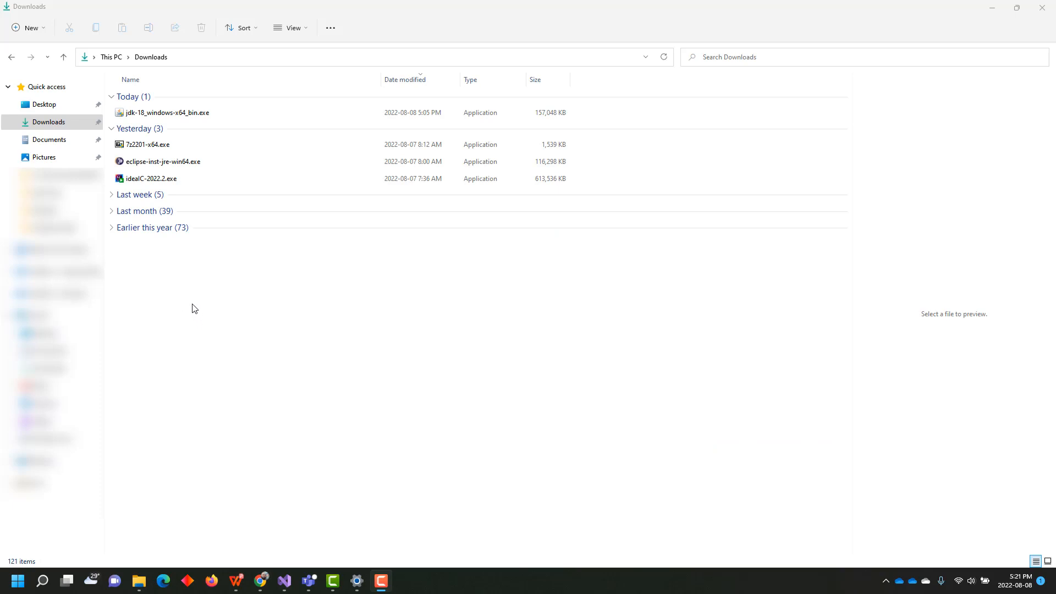
double_click(153, 181)
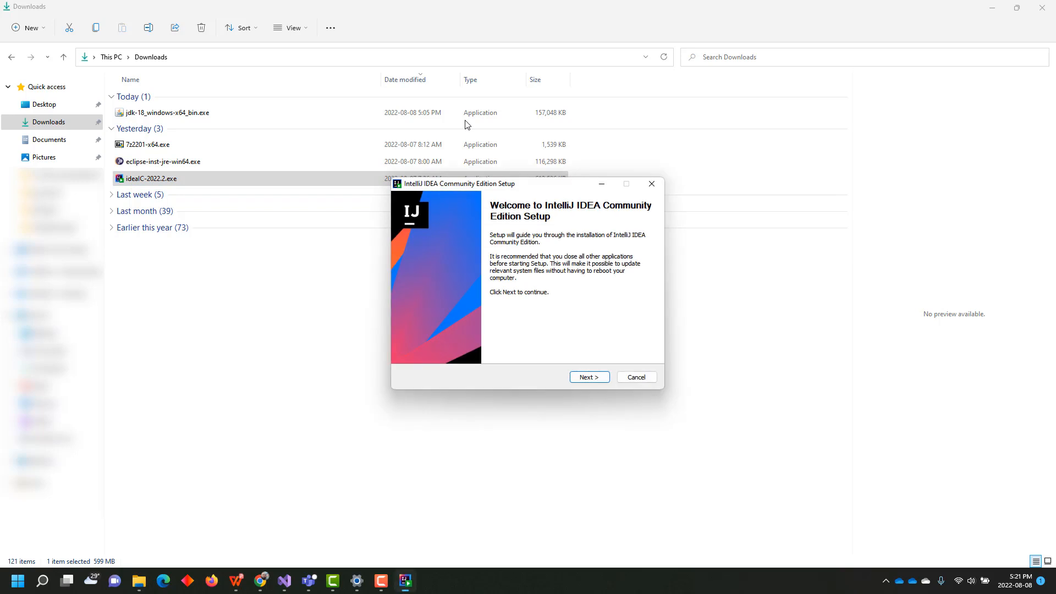
click(596, 378)
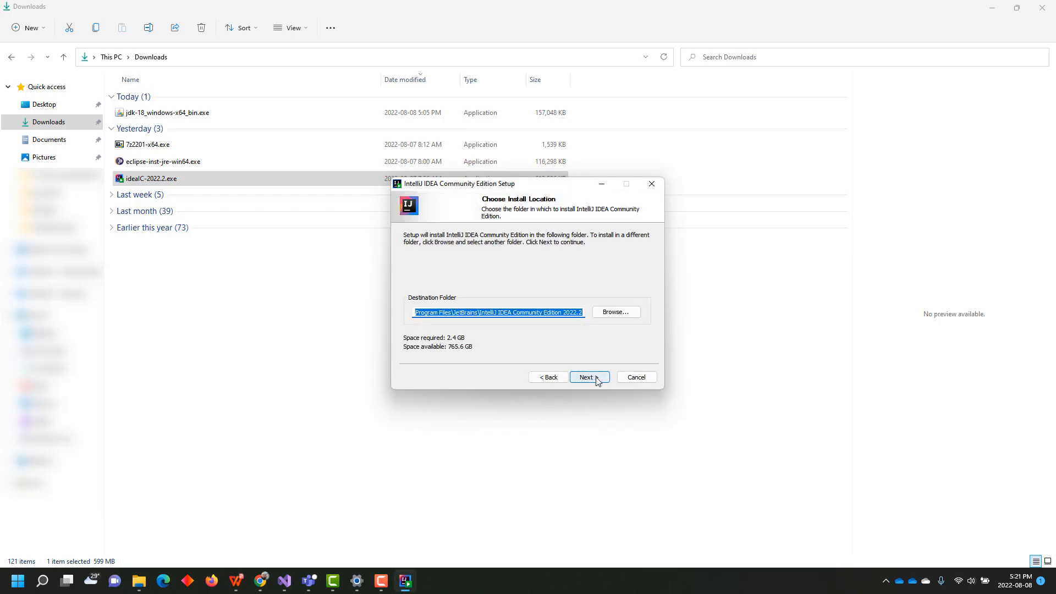
- Choose the Tools folder on drive C: as the install destination and continue to the installation options
click(513, 312)
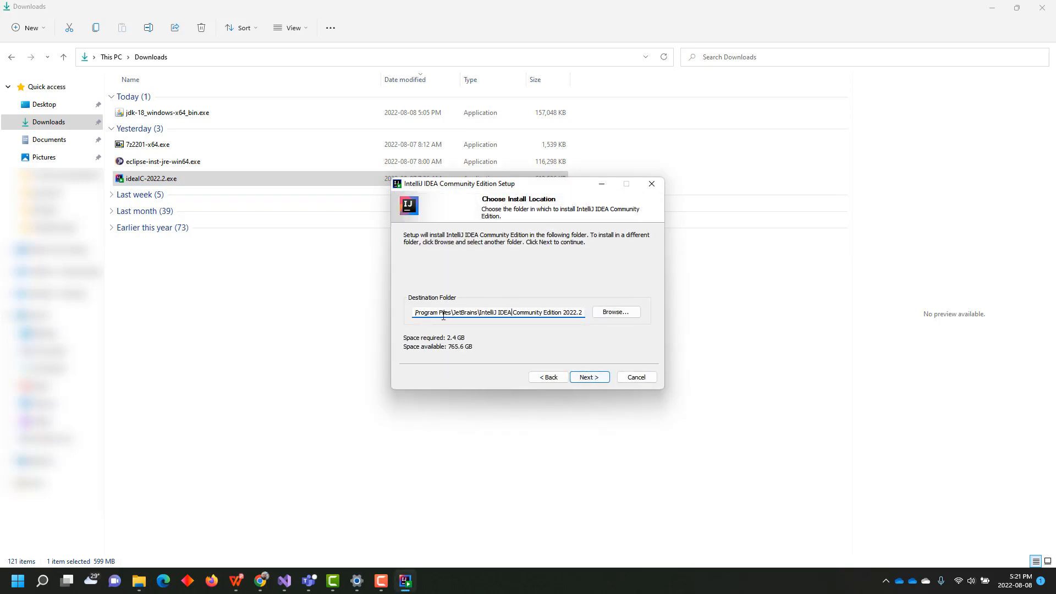
drag(427, 313, 413, 313)
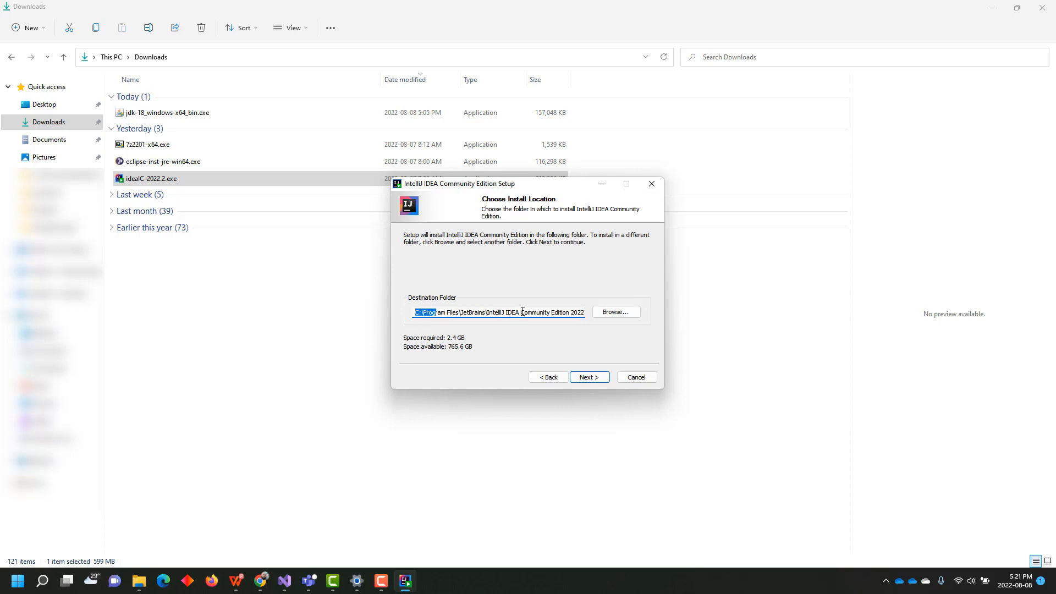
click(619, 317)
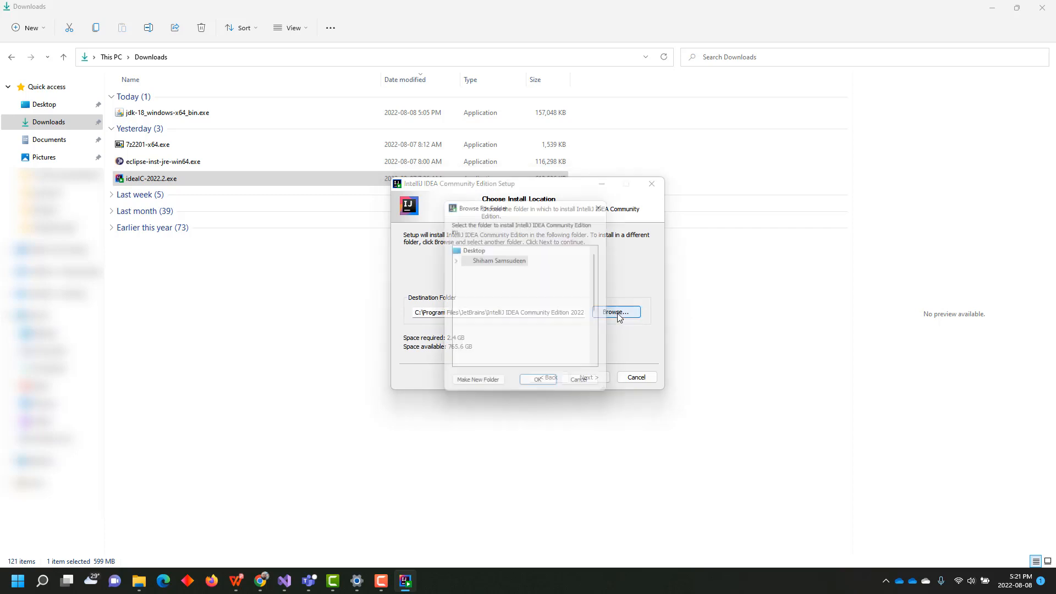
double_click(480, 302)
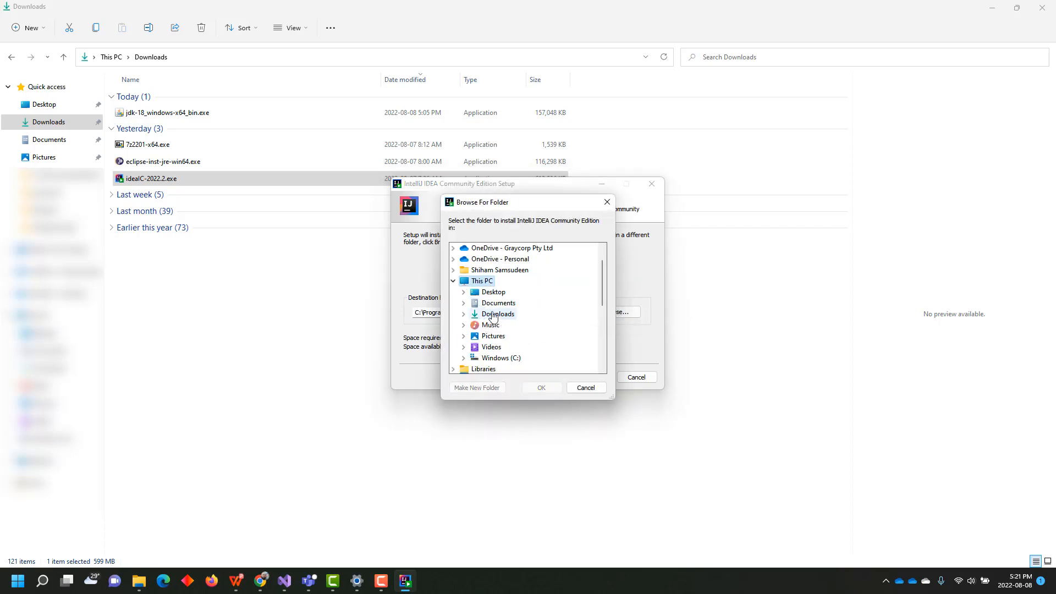
double_click(502, 325)
scroll(553, 300, down, 5)
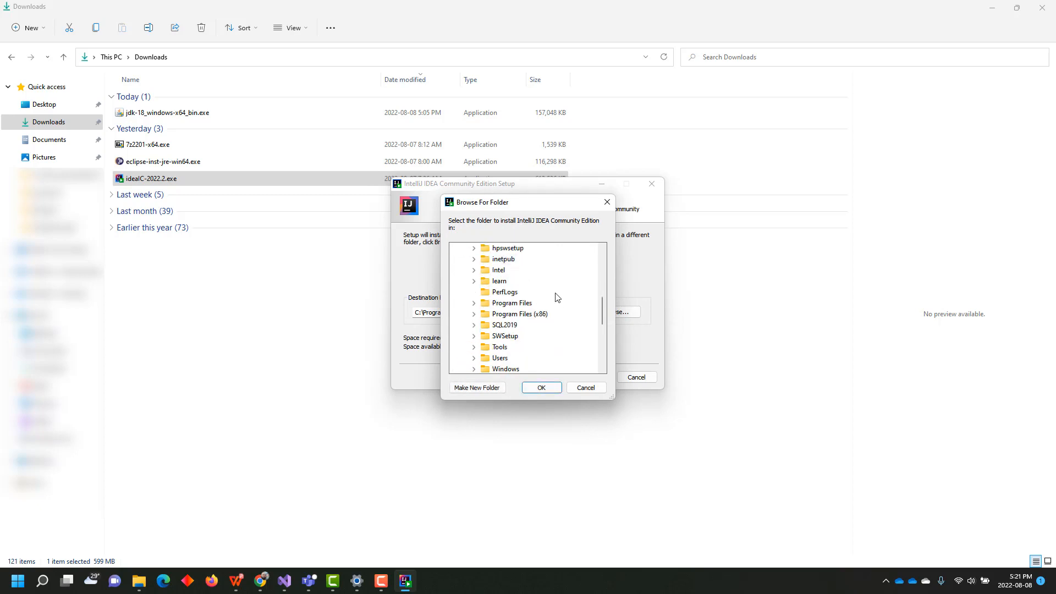
double_click(496, 281)
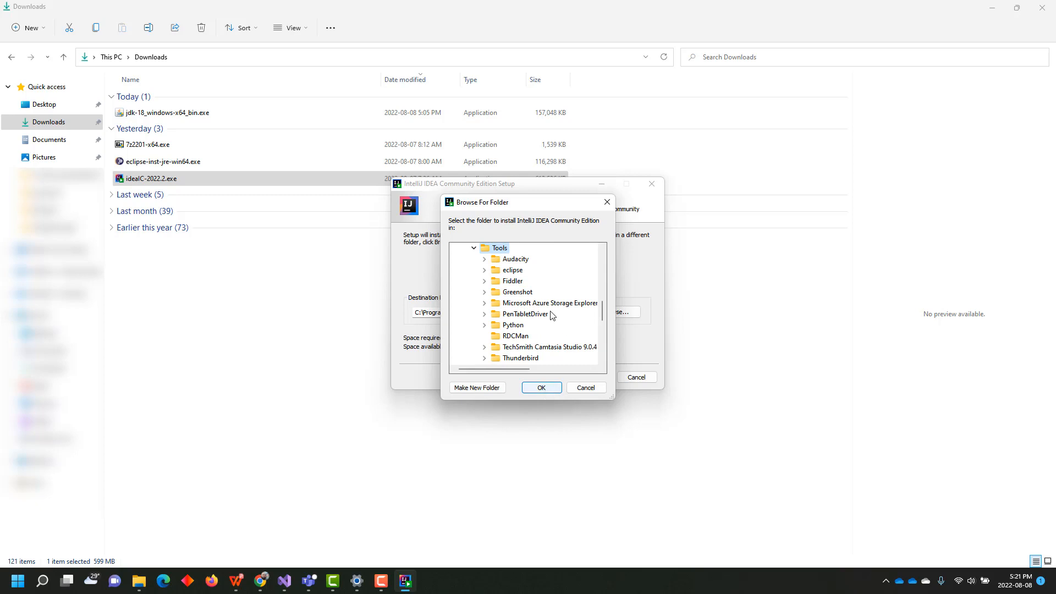
scroll(553, 315, up, 7)
scroll(550, 318, up, 2)
scroll(509, 325, down, 6)
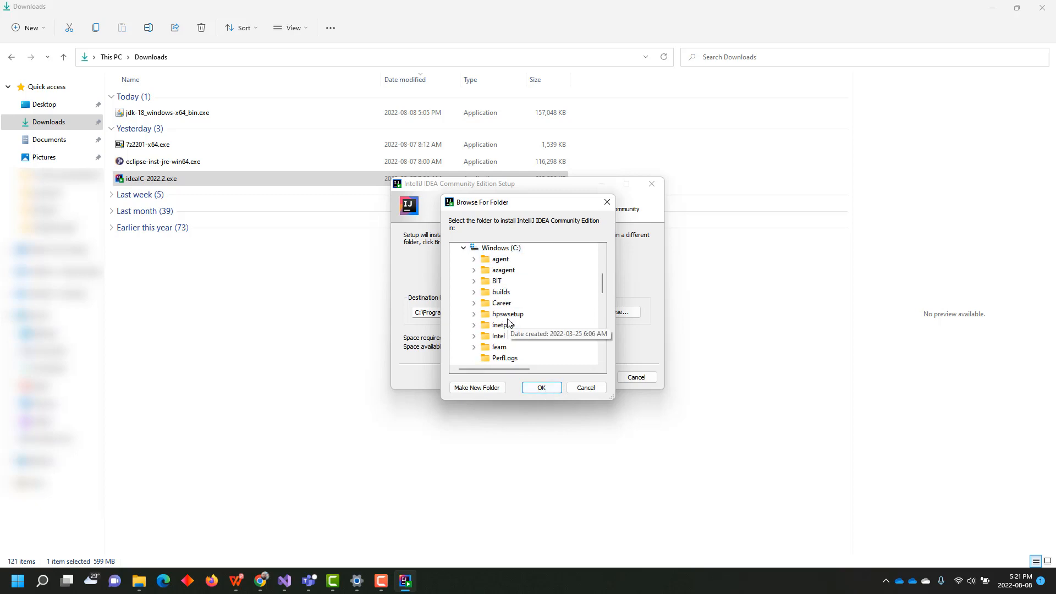
click(542, 387)
click(598, 379)
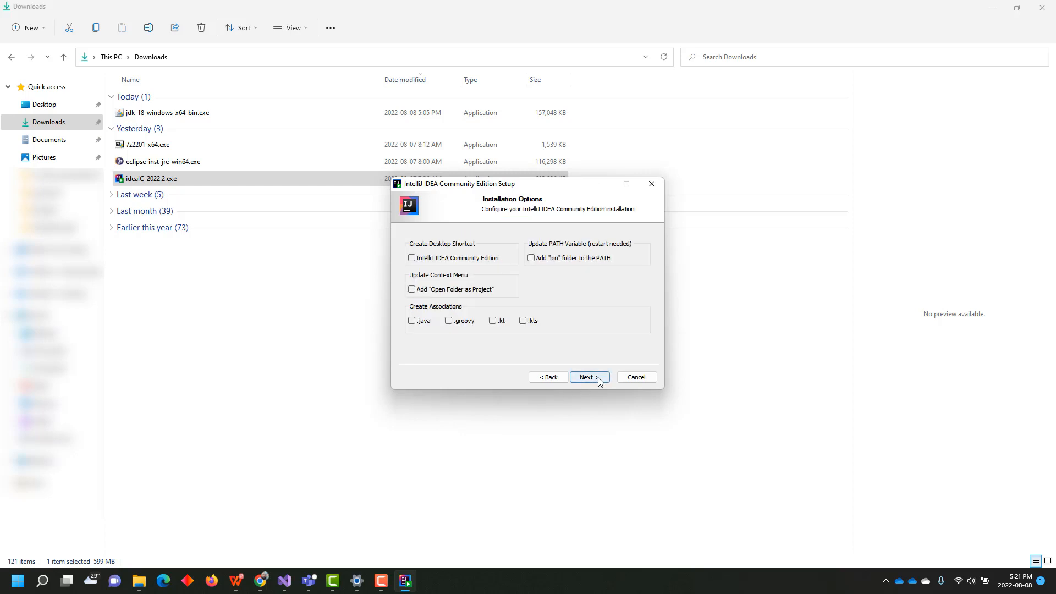
- Enable the desktop shortcut, "Open Folder as Project", the "bin" folder in PATH and the .java and .kt associations, and continue
click(412, 259)
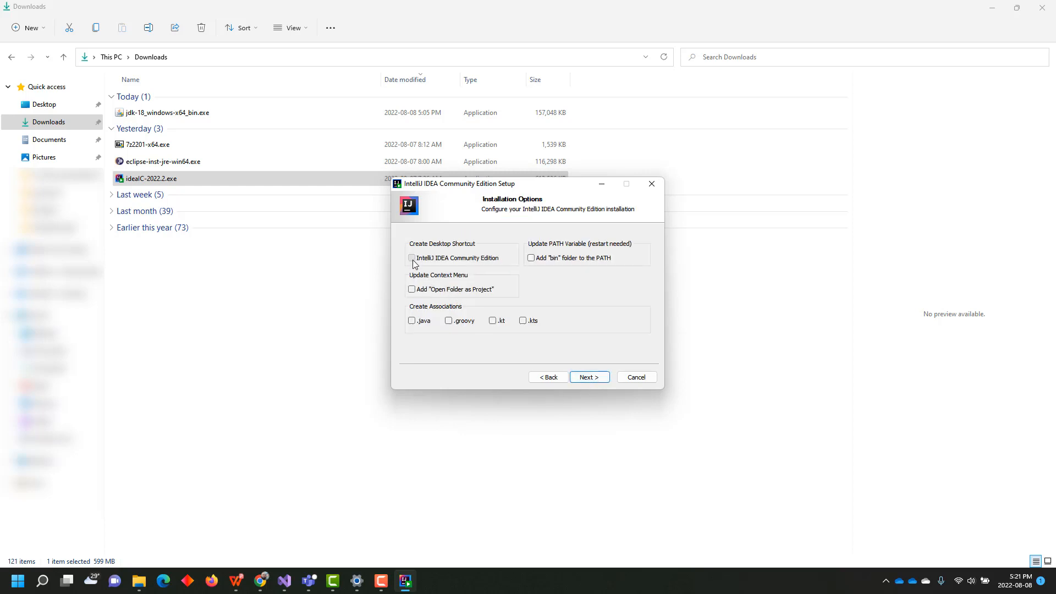
click(414, 291)
click(532, 259)
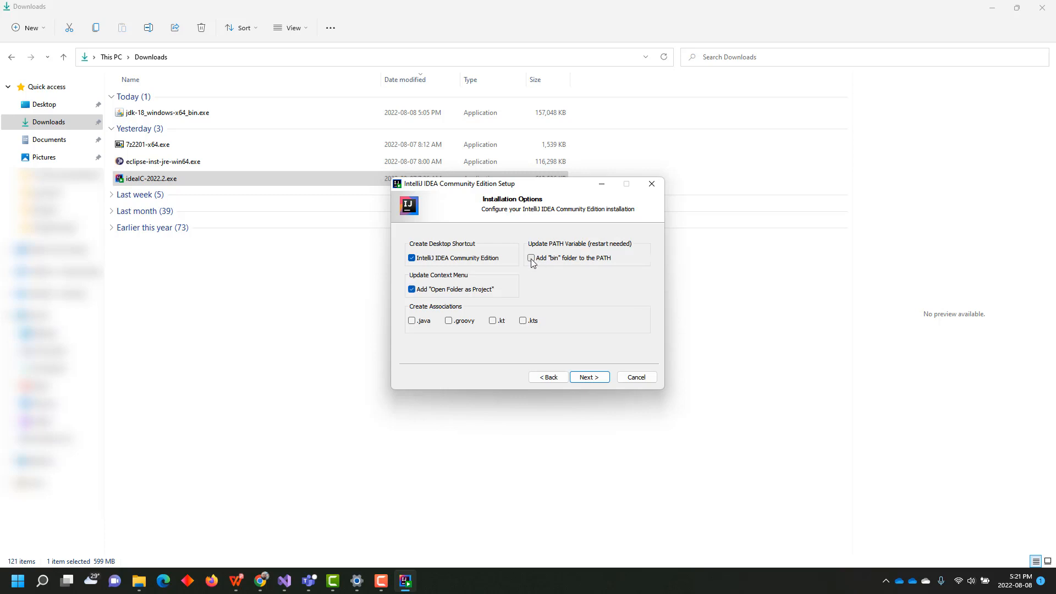
click(413, 321)
click(493, 321)
click(587, 377)
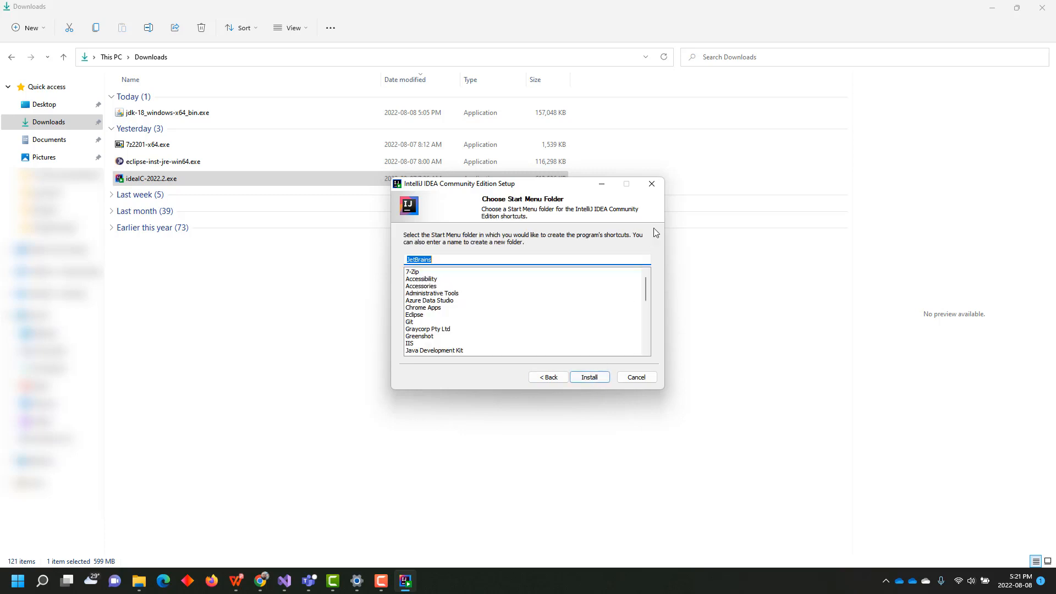
- Install IntelliJ IDEA with the JetBrains Start Menu folder and finish the setup with the manual reboot option
click(589, 378)
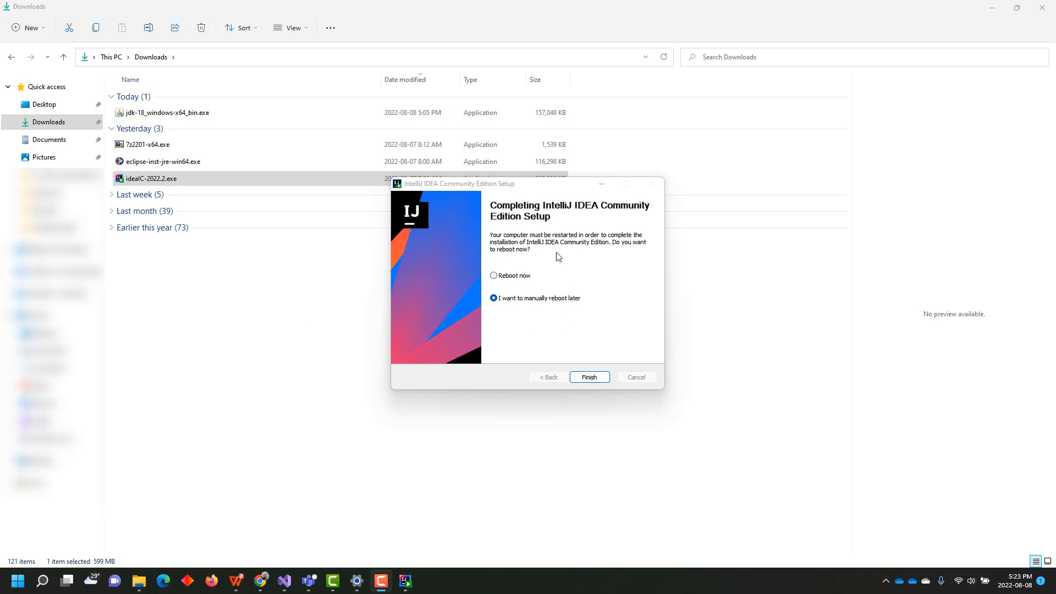
click(504, 275)
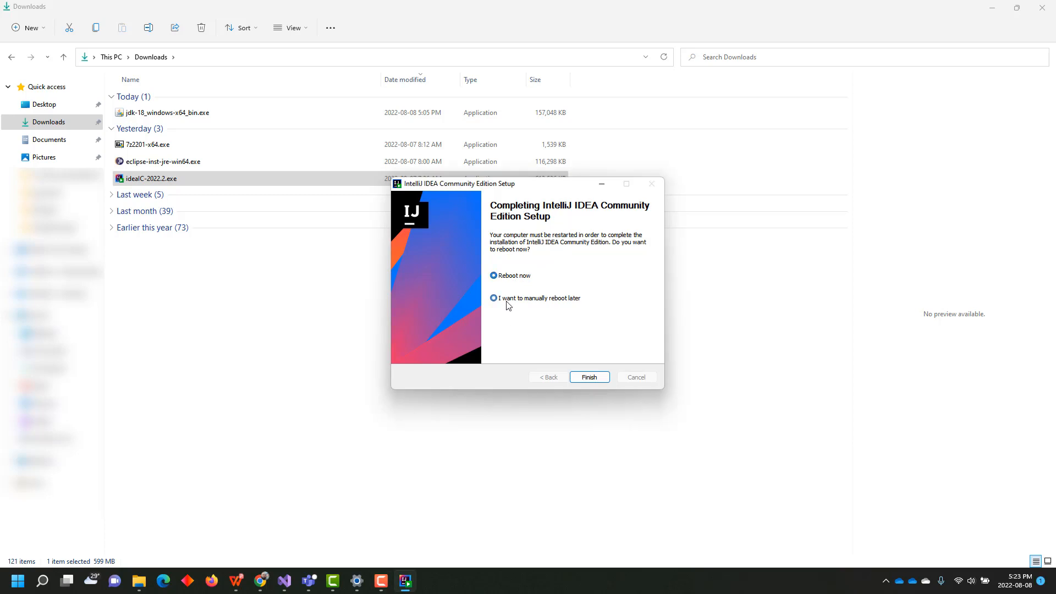
click(587, 378)
click(367, 367)
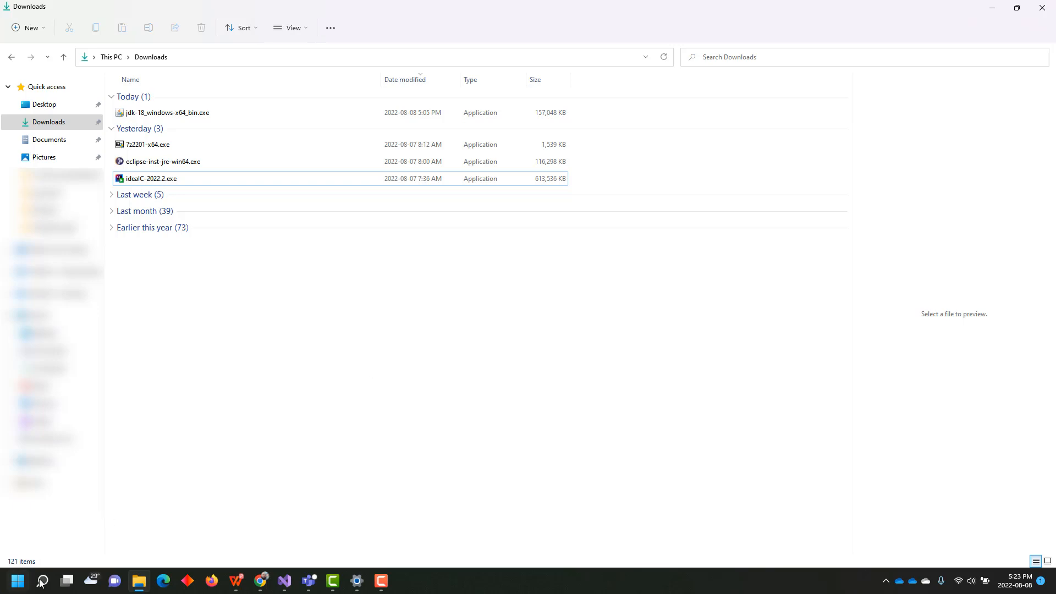
- Open a Command Prompt and check the installed Java version with "java --version"
click(15, 584)
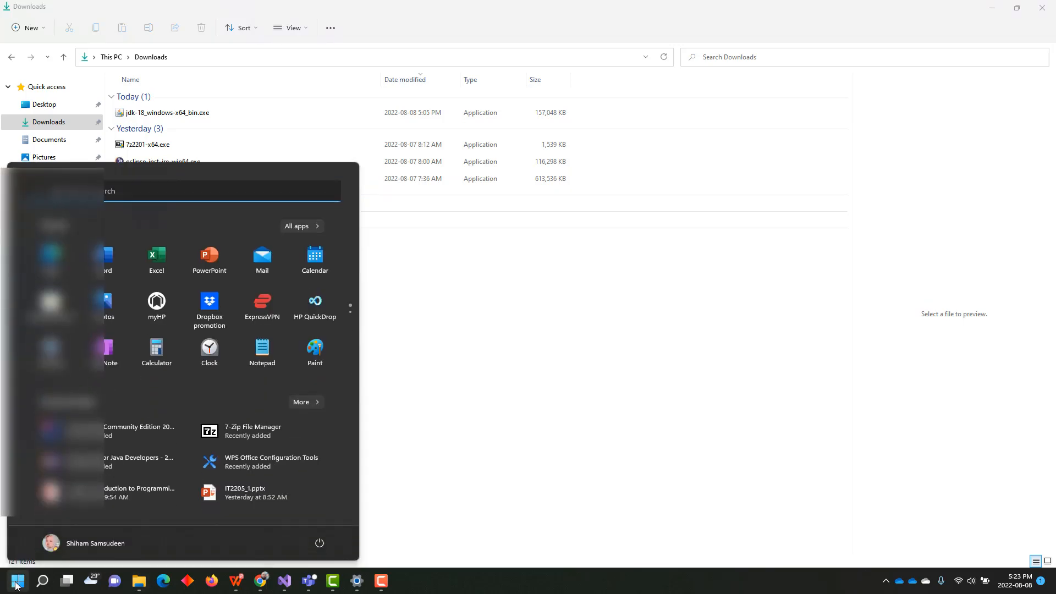
text(comma)
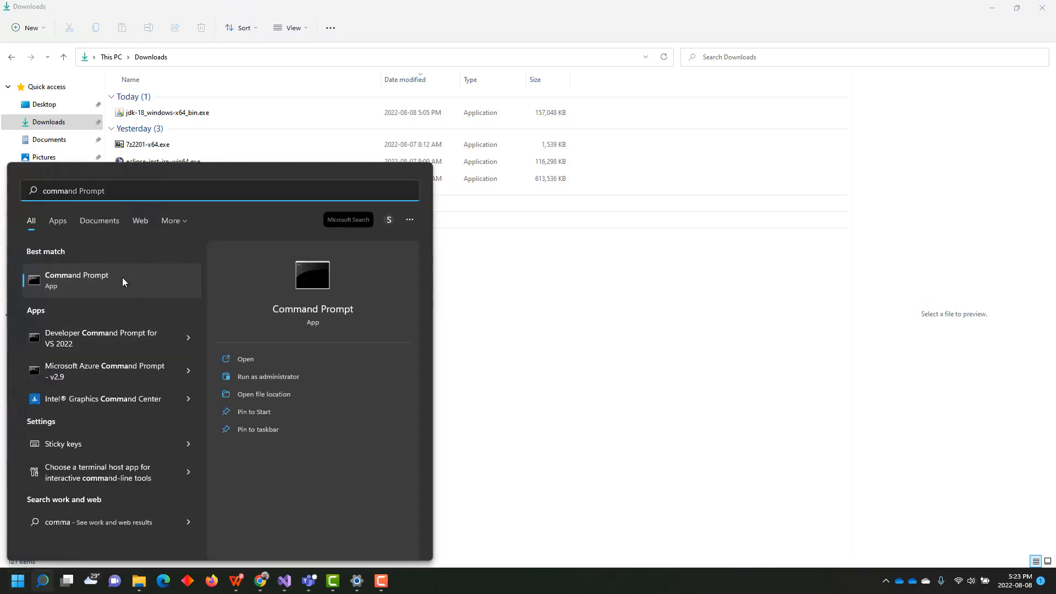
click(163, 287)
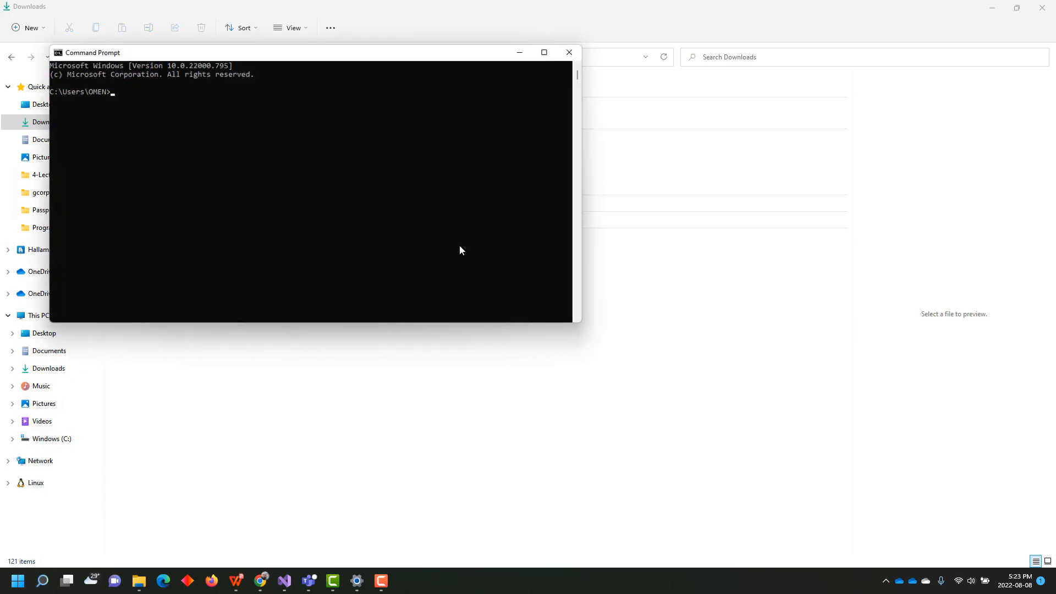
click(317, 205)
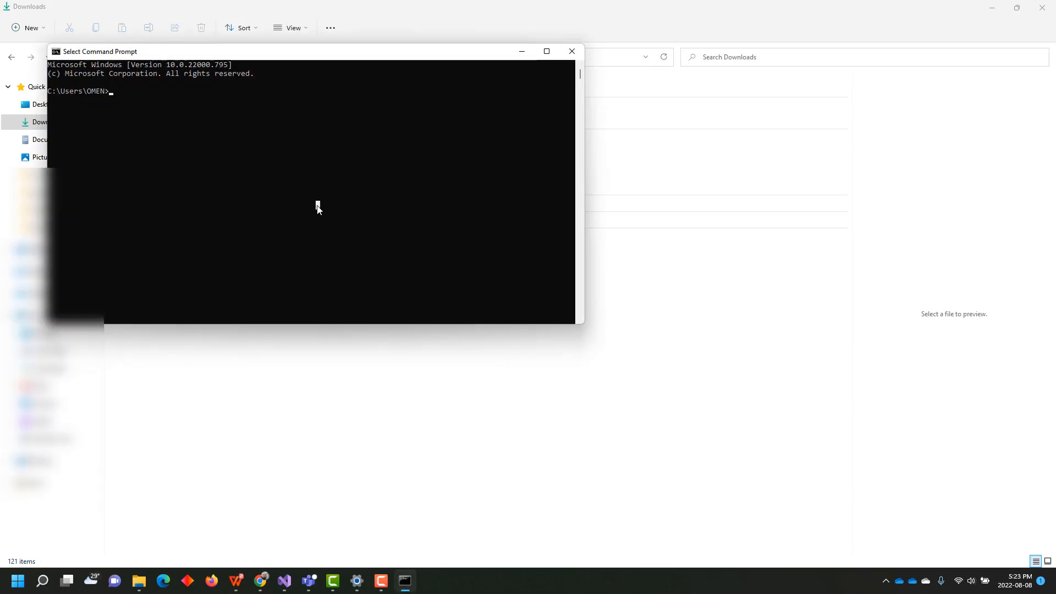
key(Escape)
text(java)
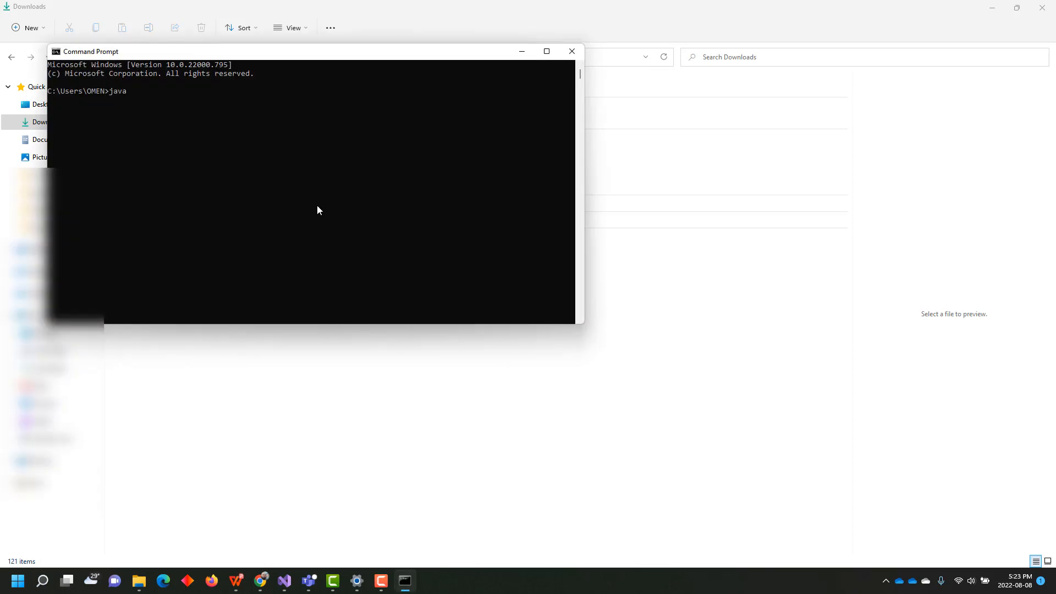
text( --version)
key(Return)
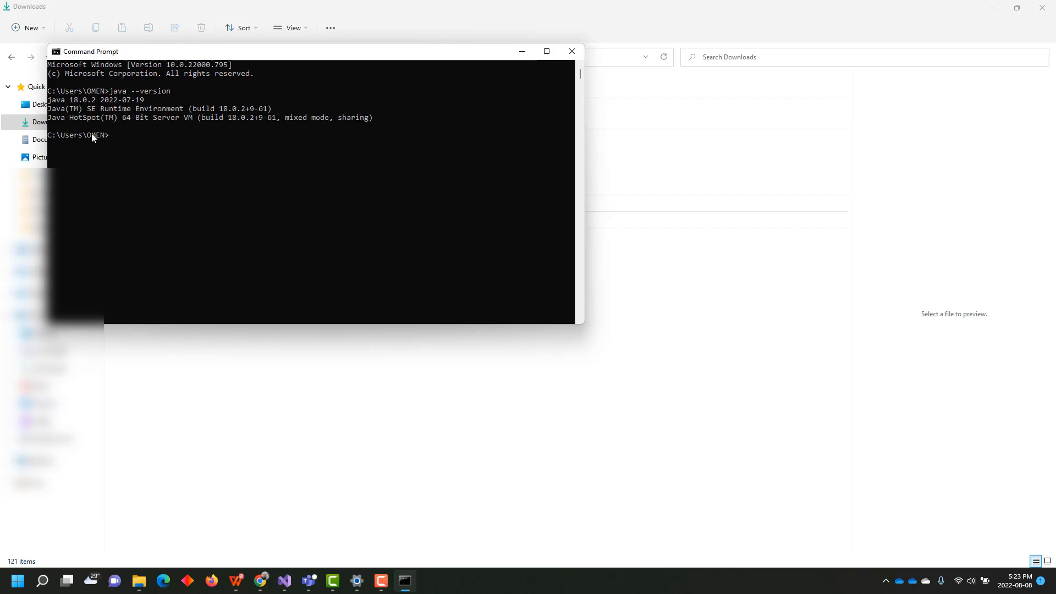
- Examine the Java version and build details in the command output, and close the Command Prompt
drag(51, 104, 152, 106)
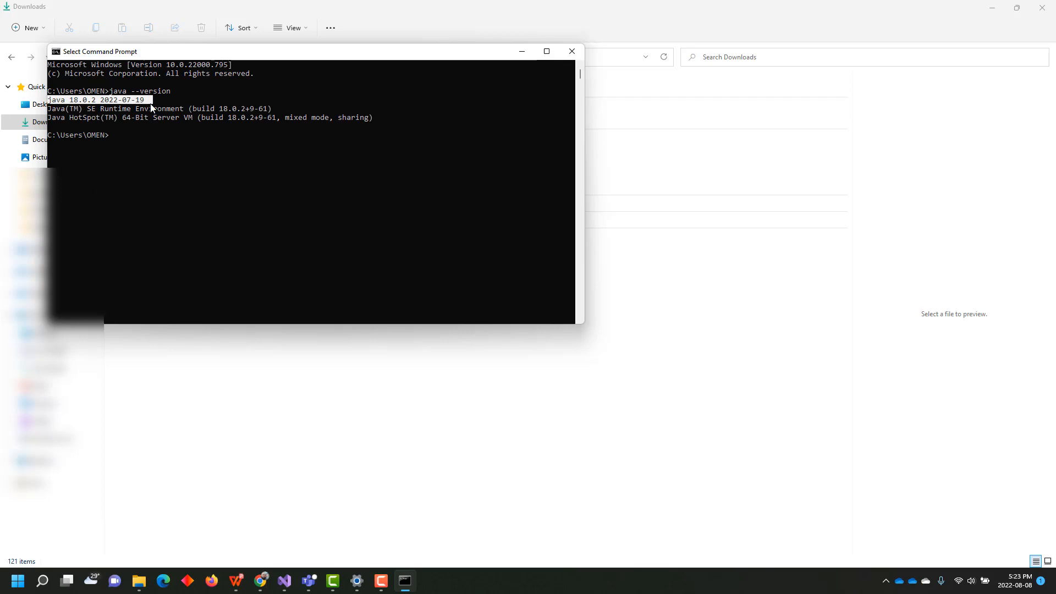
click(98, 101)
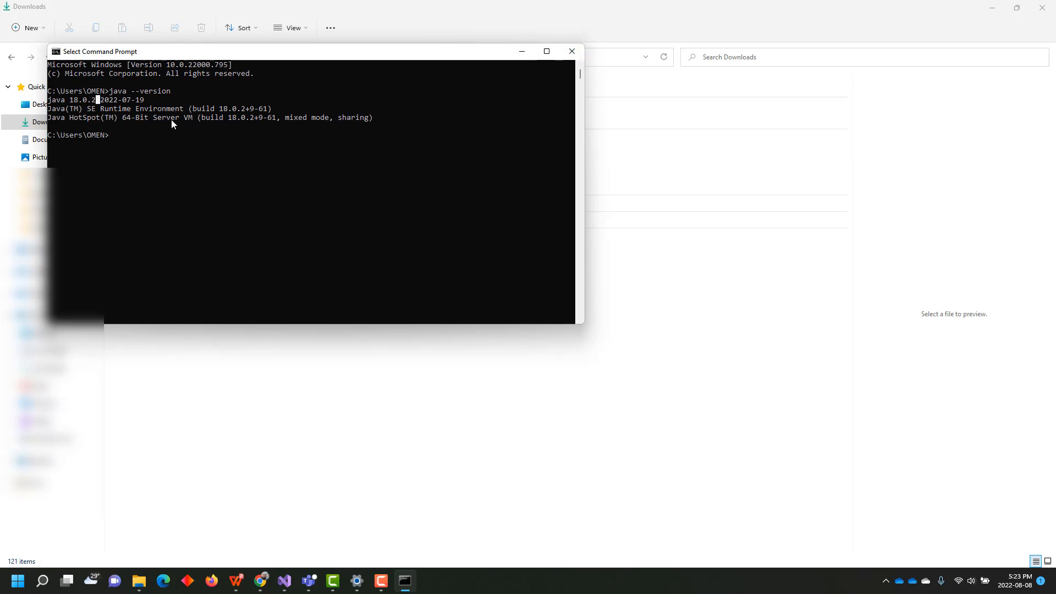
drag(385, 118, 119, 106)
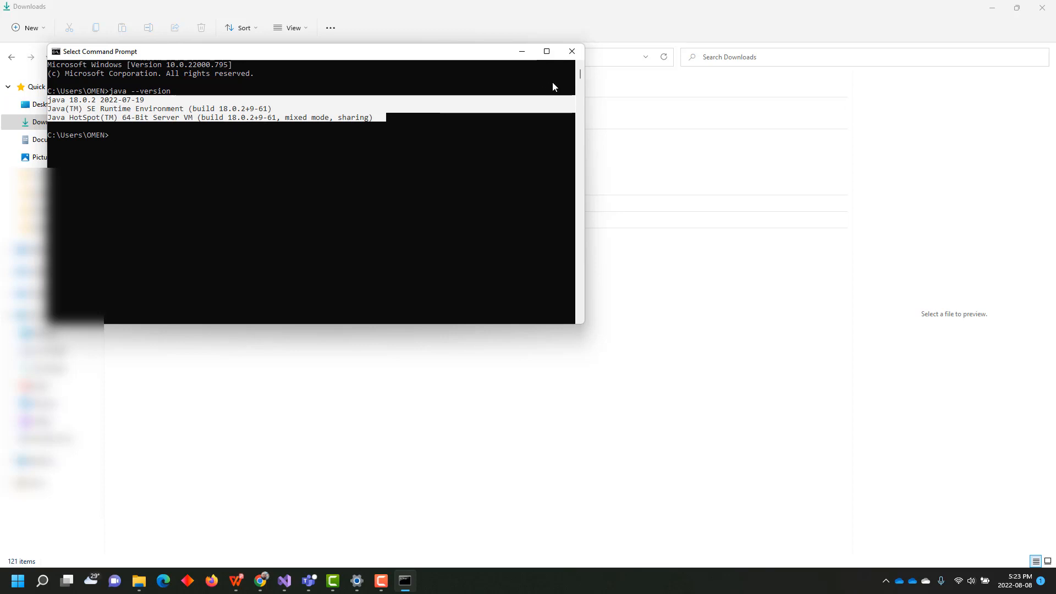
click(225, 127)
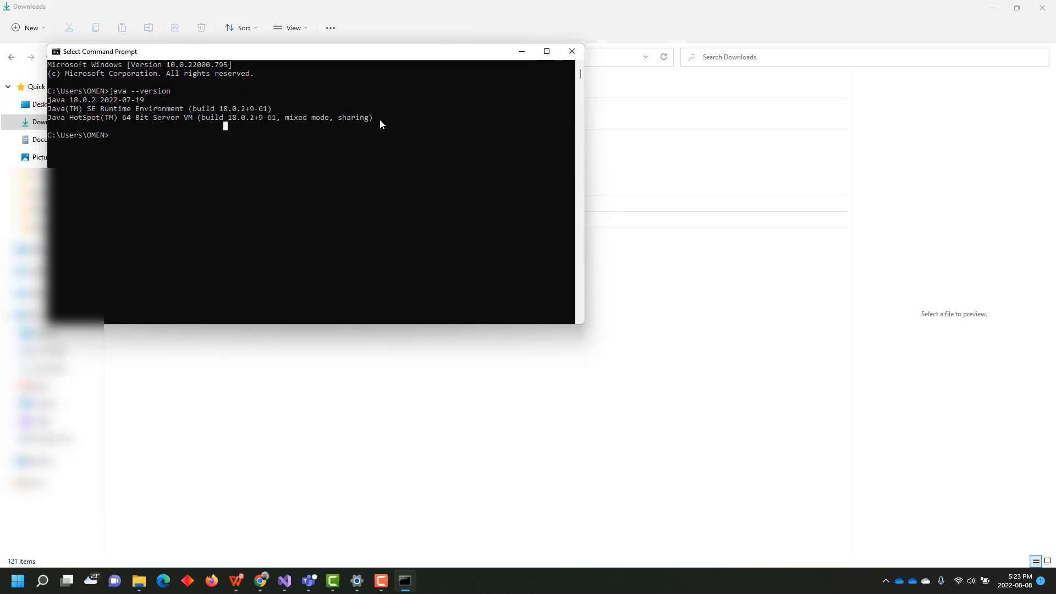
drag(380, 119, 31, 103)
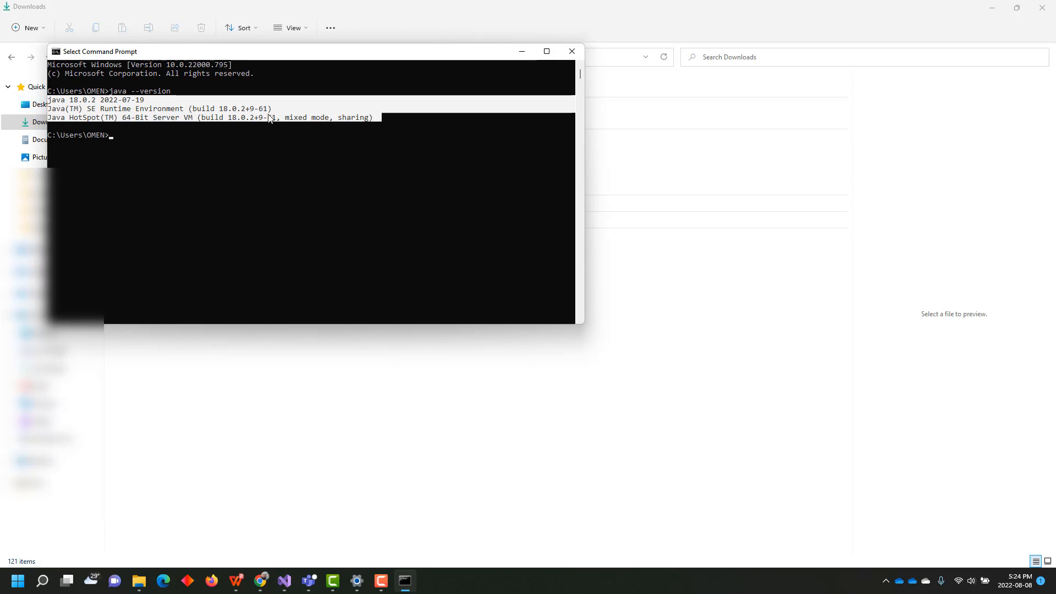
click(572, 51)
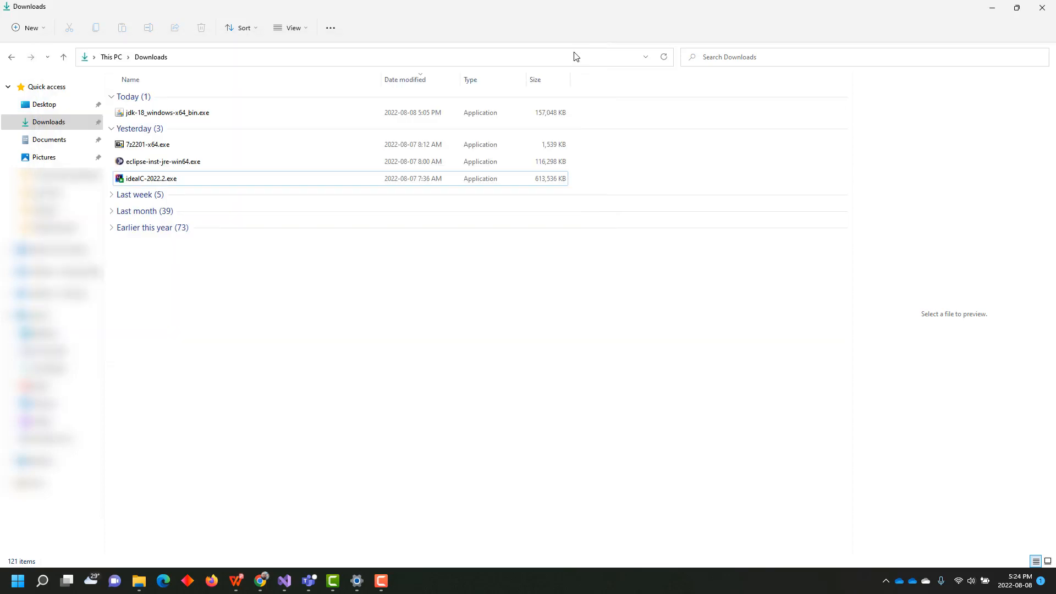
- Launch IntelliJ IDEA Community Edition 2022.2 and continue to its welcome screen without importing settings
key(super+s)
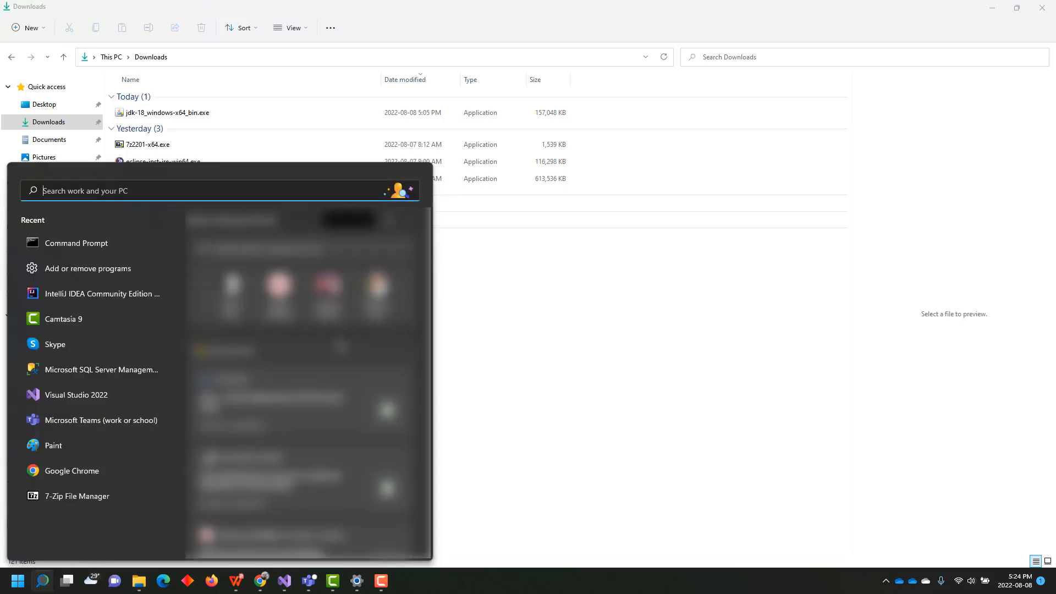
text(intelliJ IDEA Community Edition 2022.2)
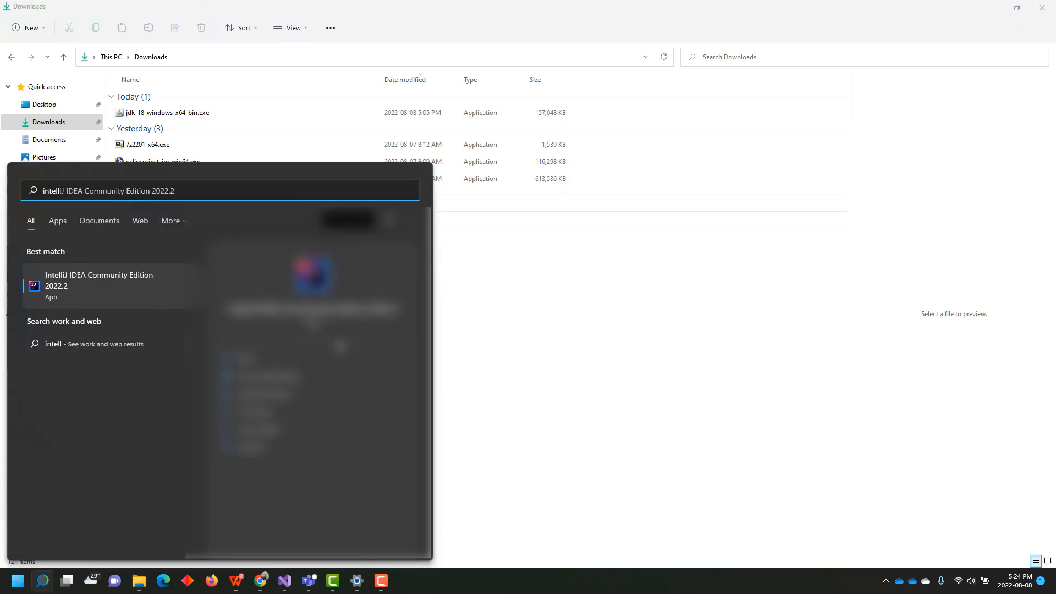
key(super)
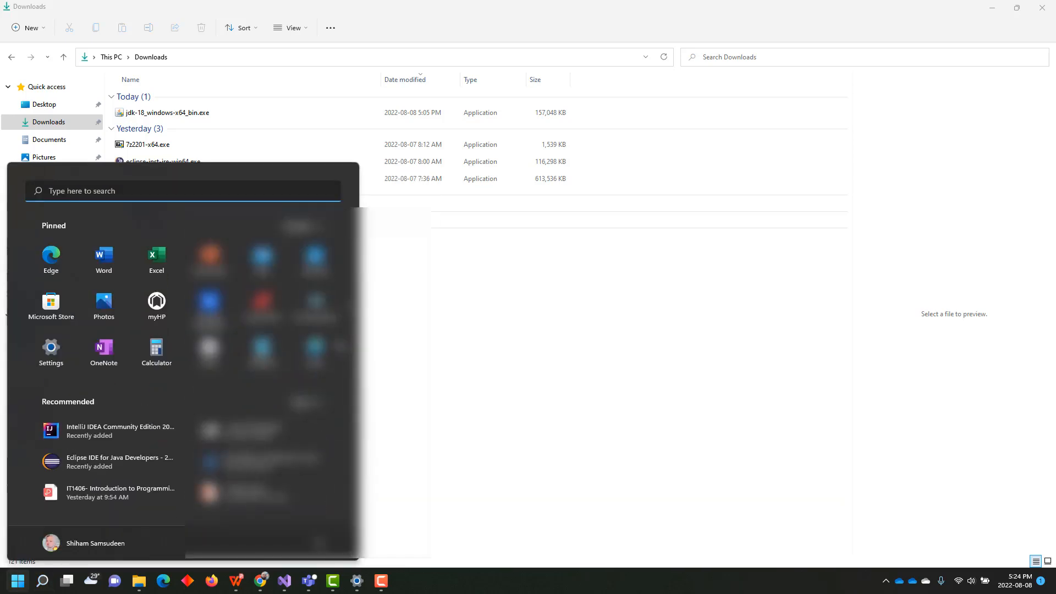
click(127, 191)
text(intelliJ IDEA Community Edition 2022.2)
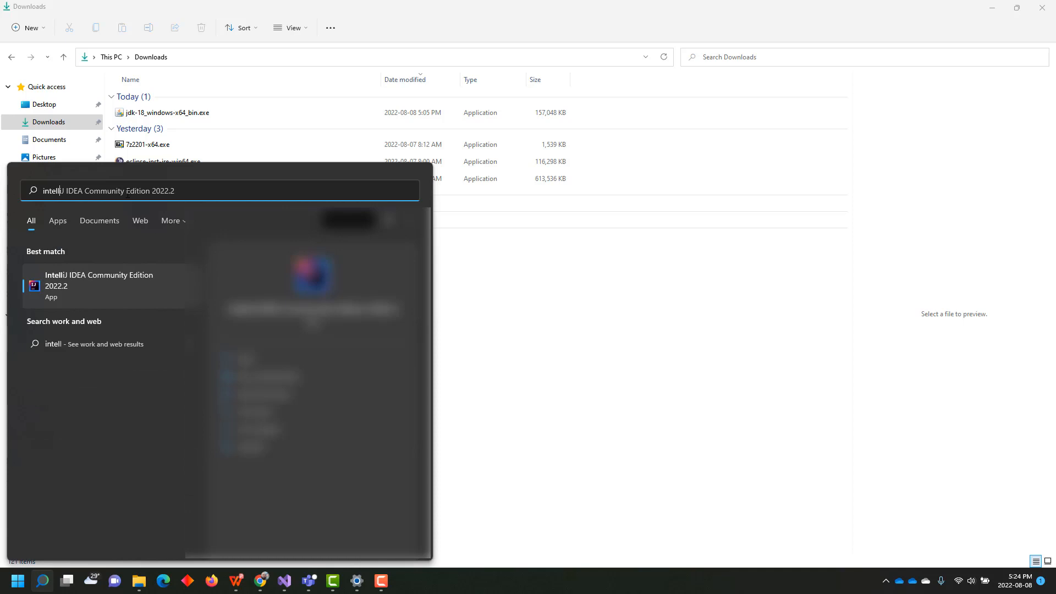
click(139, 278)
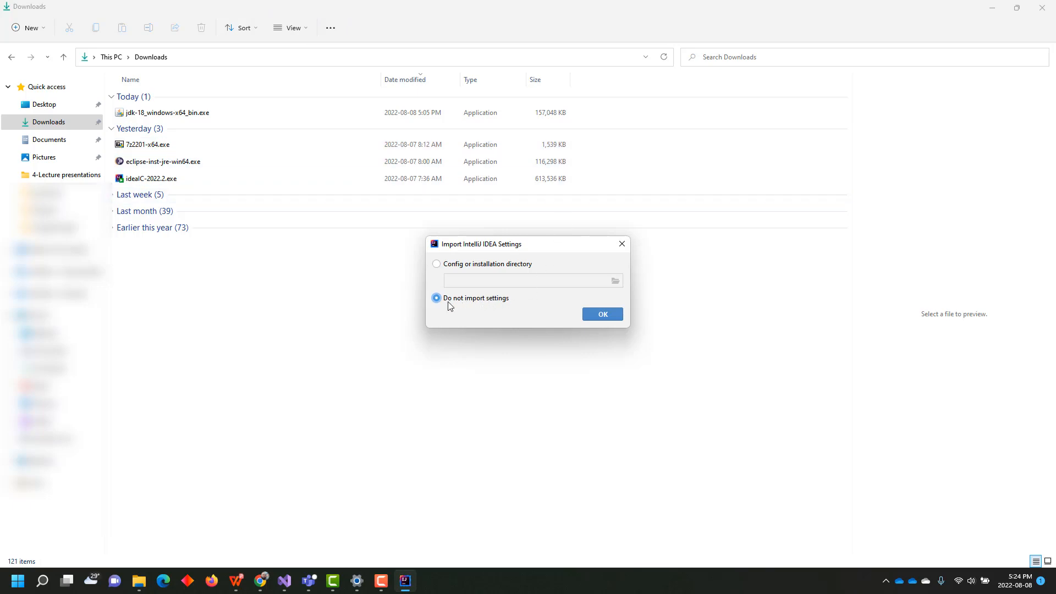
click(602, 315)
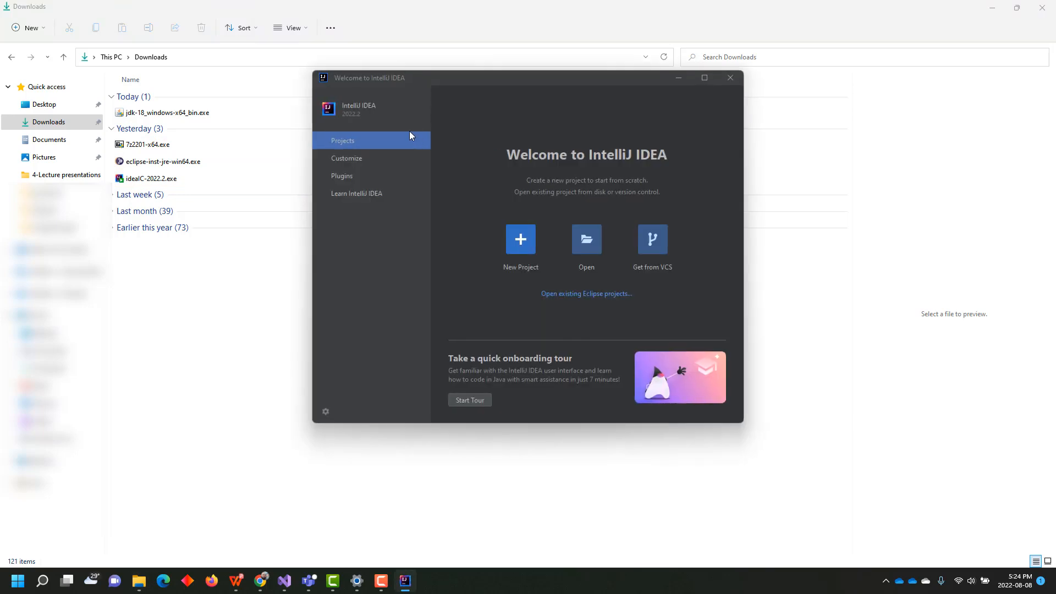
- Start a new Java project from the IntelliJ IDEA welcome screen and name it InitialDemo
drag(484, 79, 435, 61)
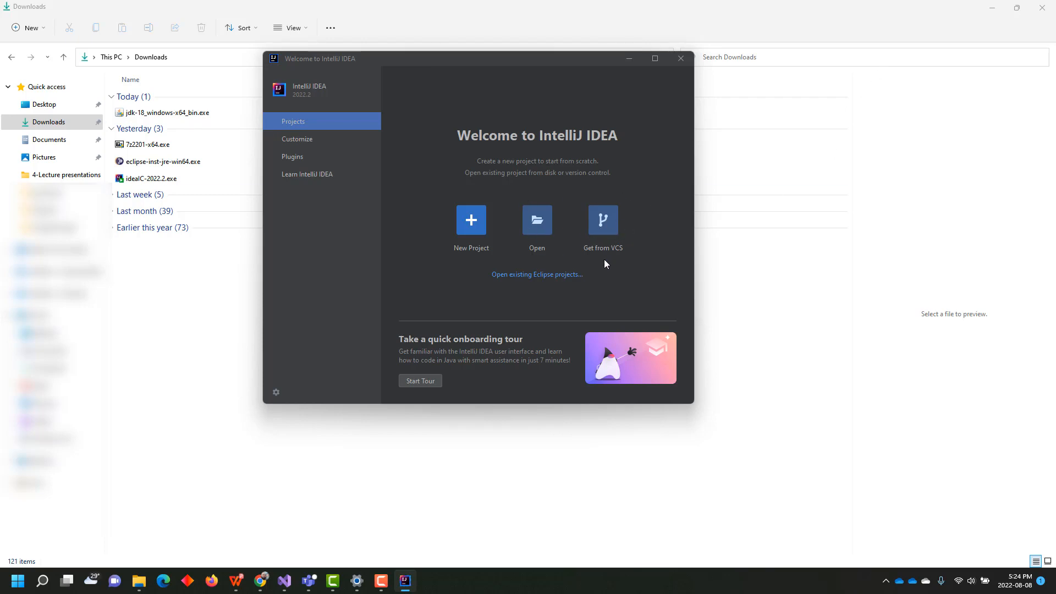
click(473, 222)
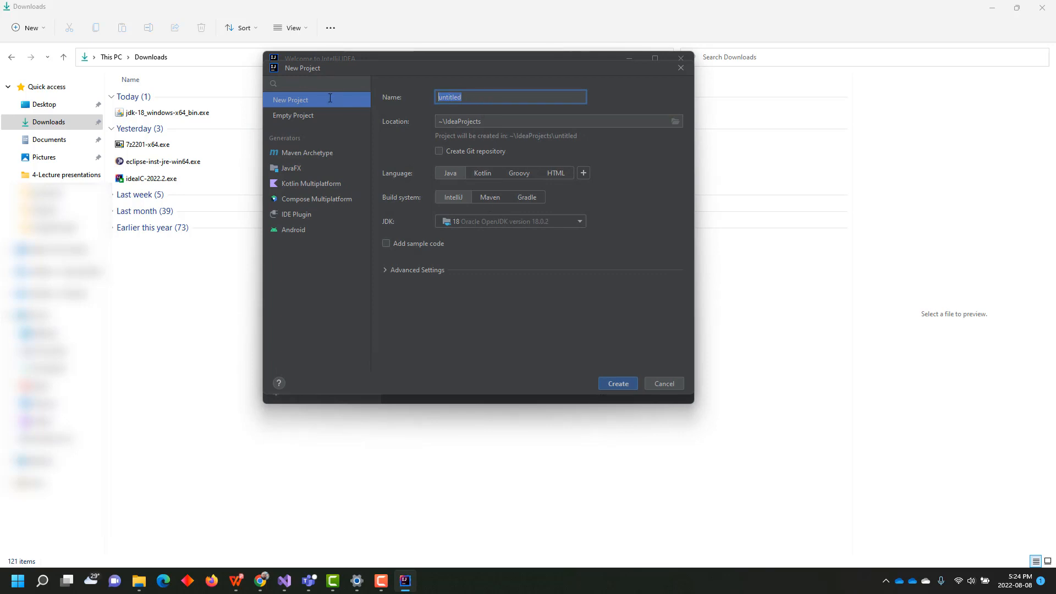
text(FirstDemo)
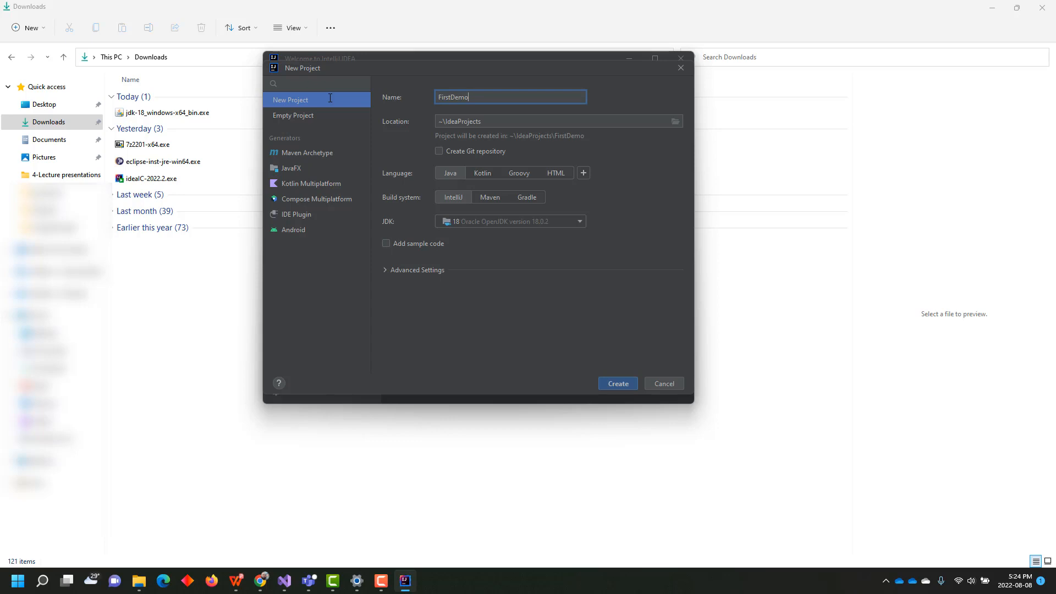
key(Home)
key(Delete)
key(Delete)
key(Delete)
key(Delete)
key(Delete)
text(Initial)
- Choose JDK 18 (Oracle OpenJDK version 18.0.2), create the InitialDemo project and maximize its window
click(581, 221)
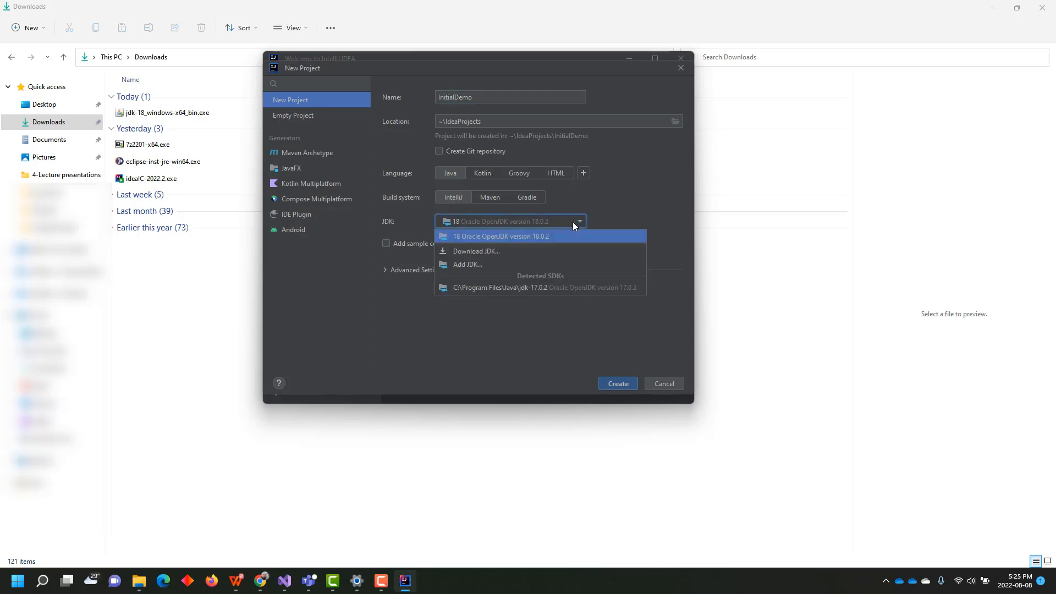
click(548, 238)
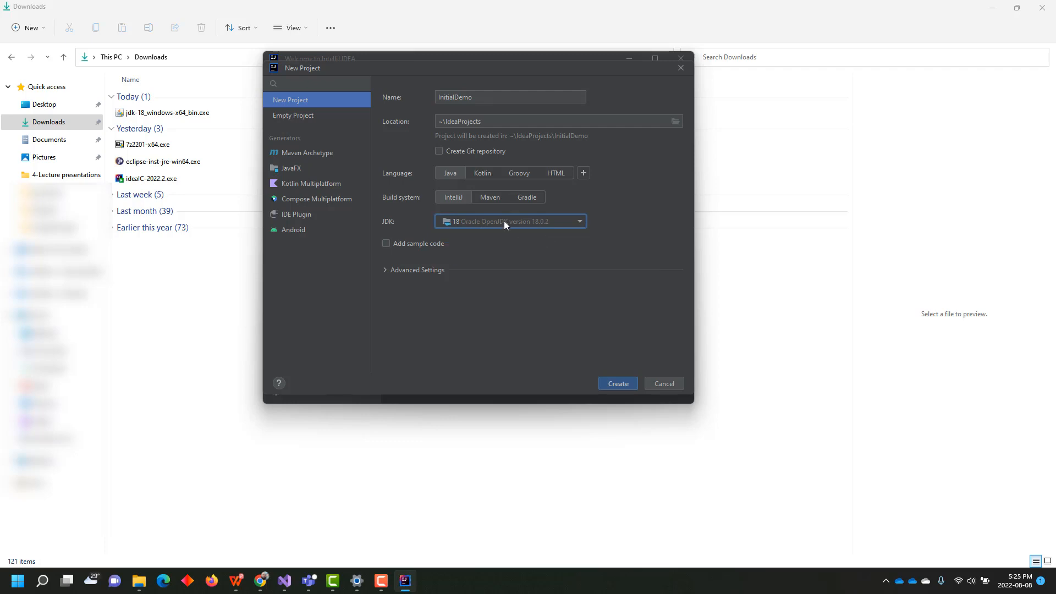
click(618, 384)
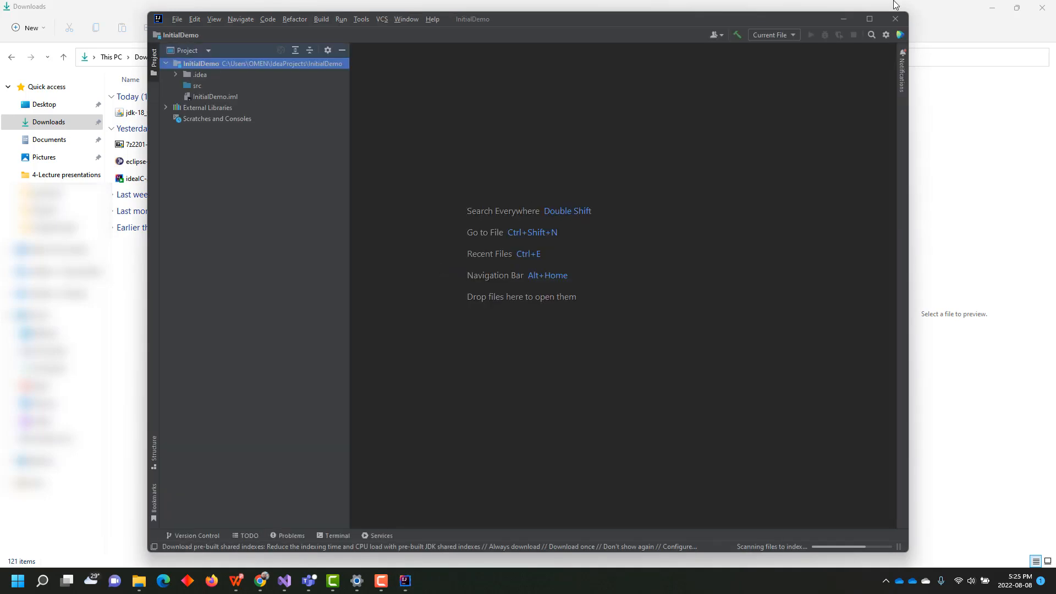
click(870, 19)
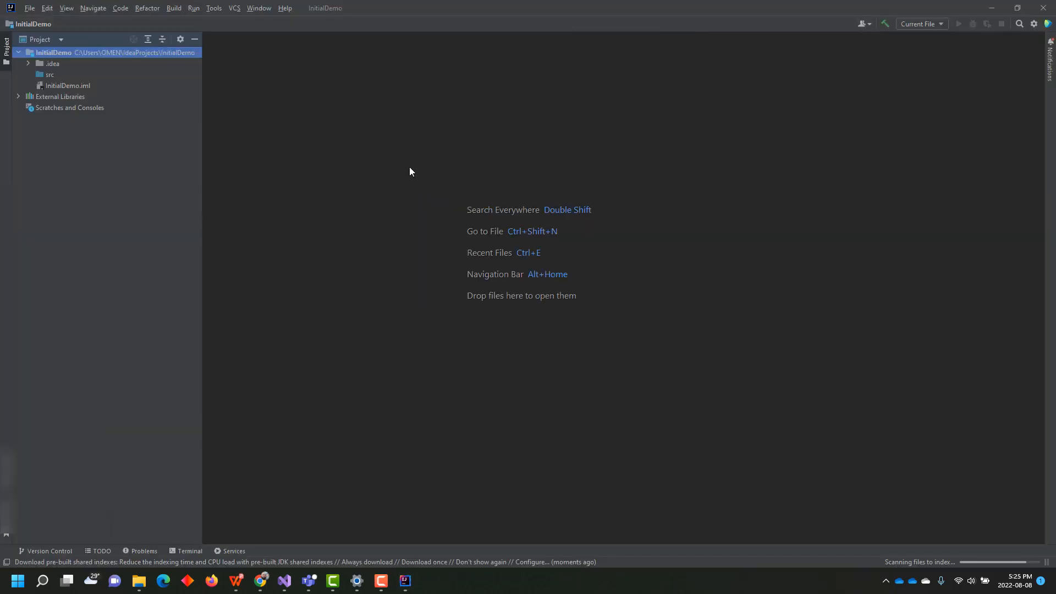
- Create a new Java class named Hello in the project's src folder
click(47, 74)
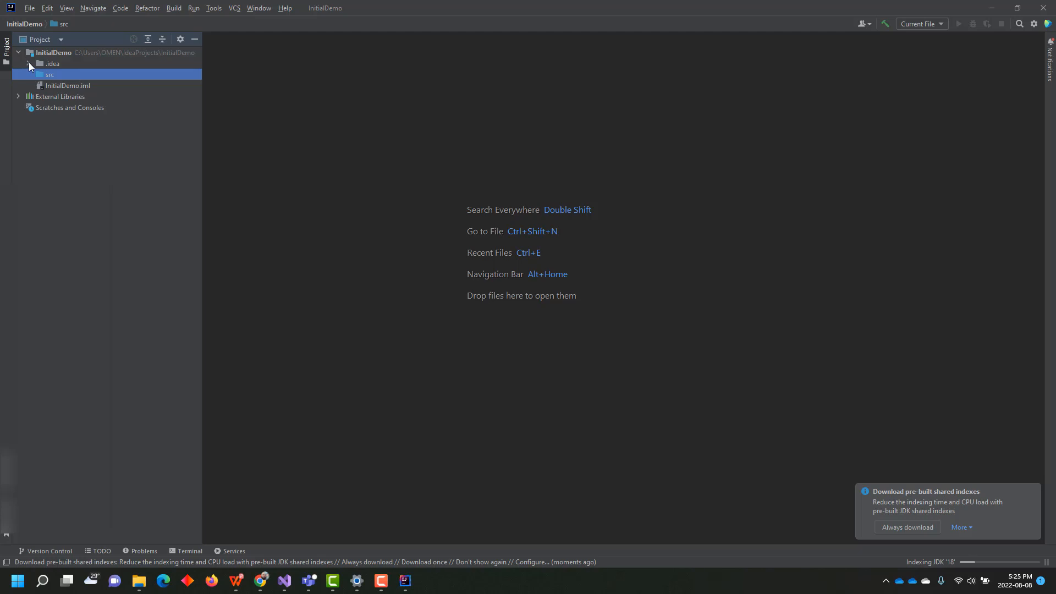
right_click(75, 78)
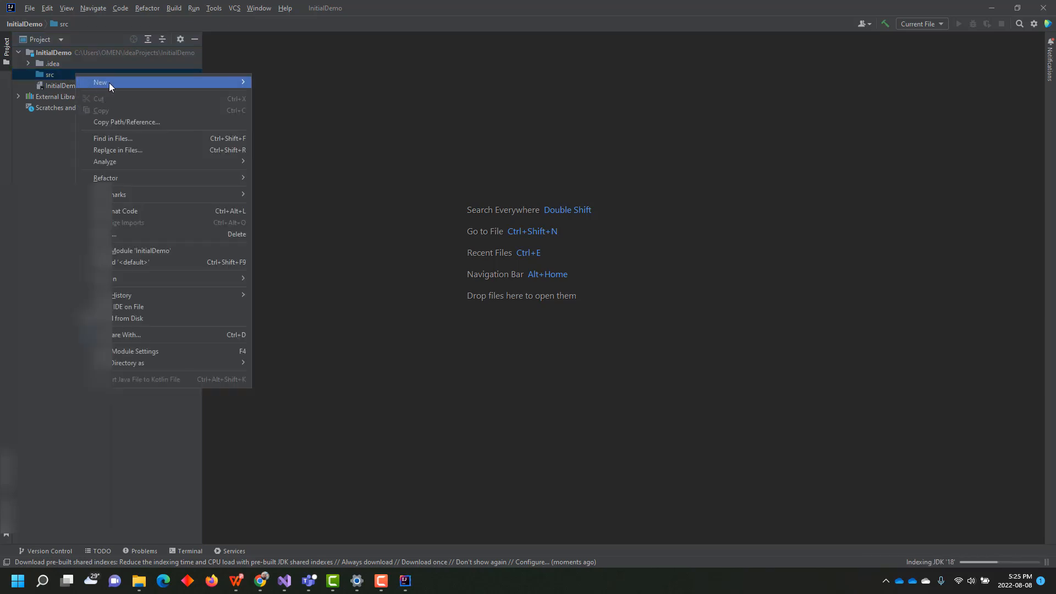
mouse_move(110, 82)
click(299, 82)
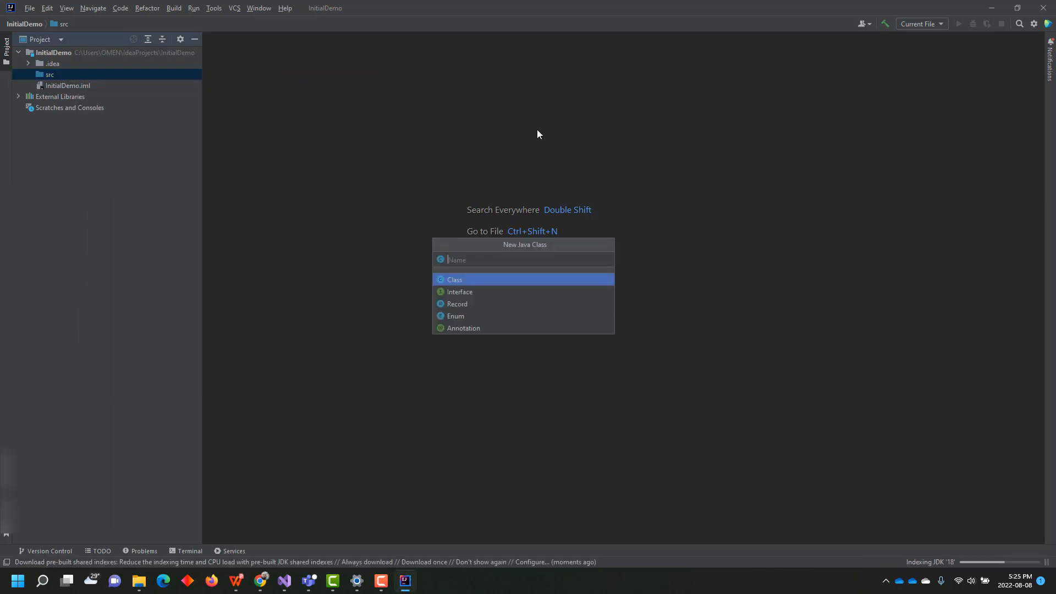
text(Hello)
key(Return)
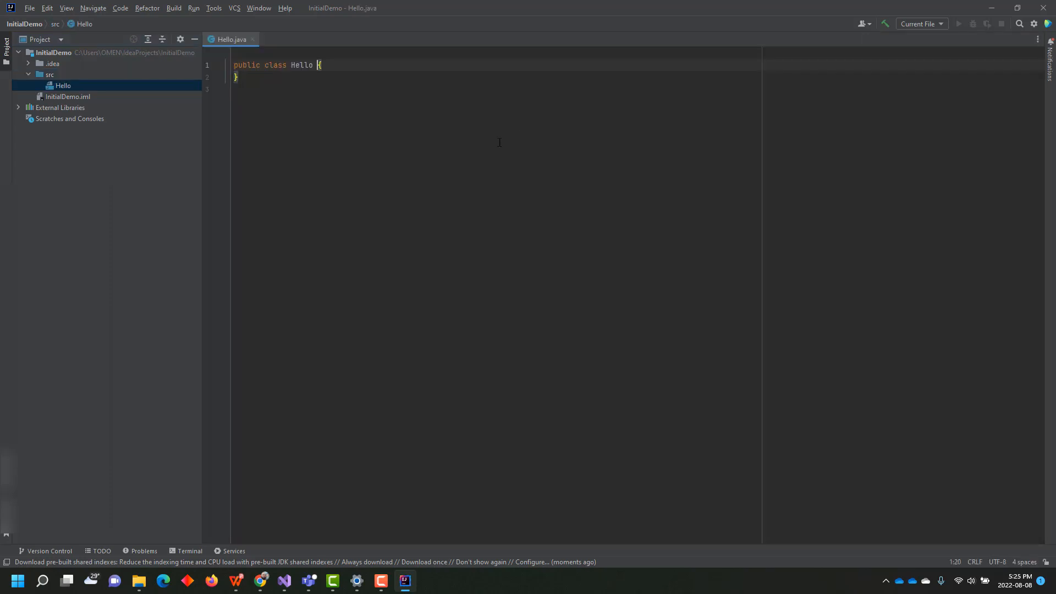
- Add a main method to the Hello class with the psvm template, leaving a blank line above it
key(Return)
key(Return)
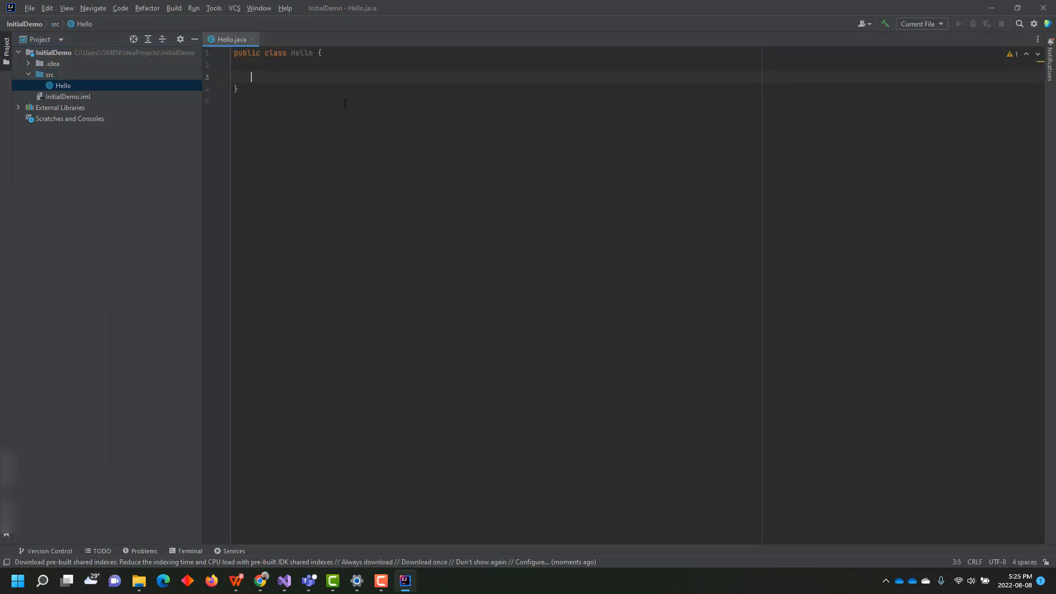
key(Up)
key(Return)
text(ps)
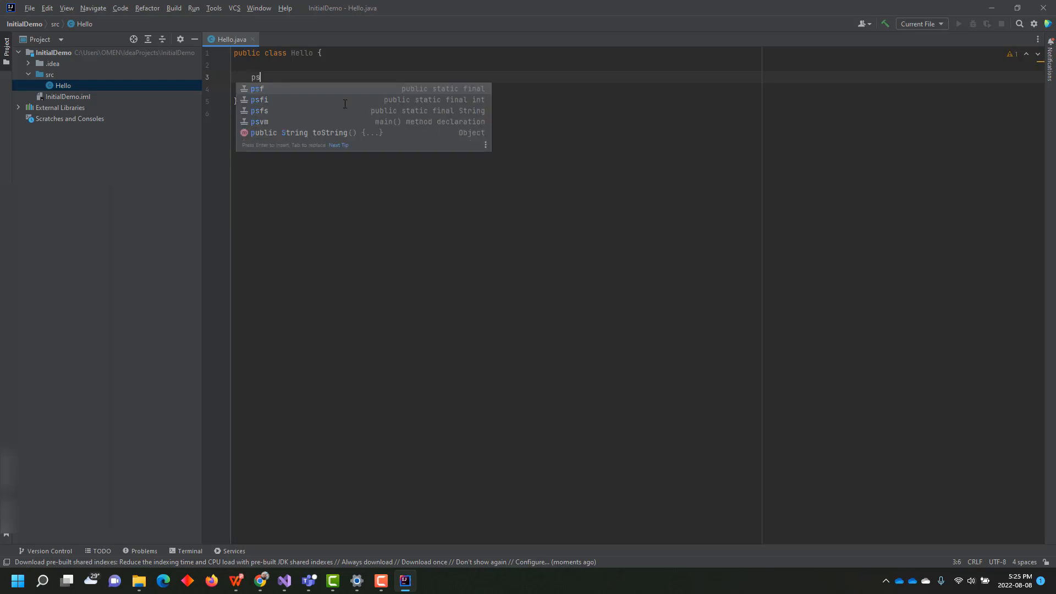
text(vm)
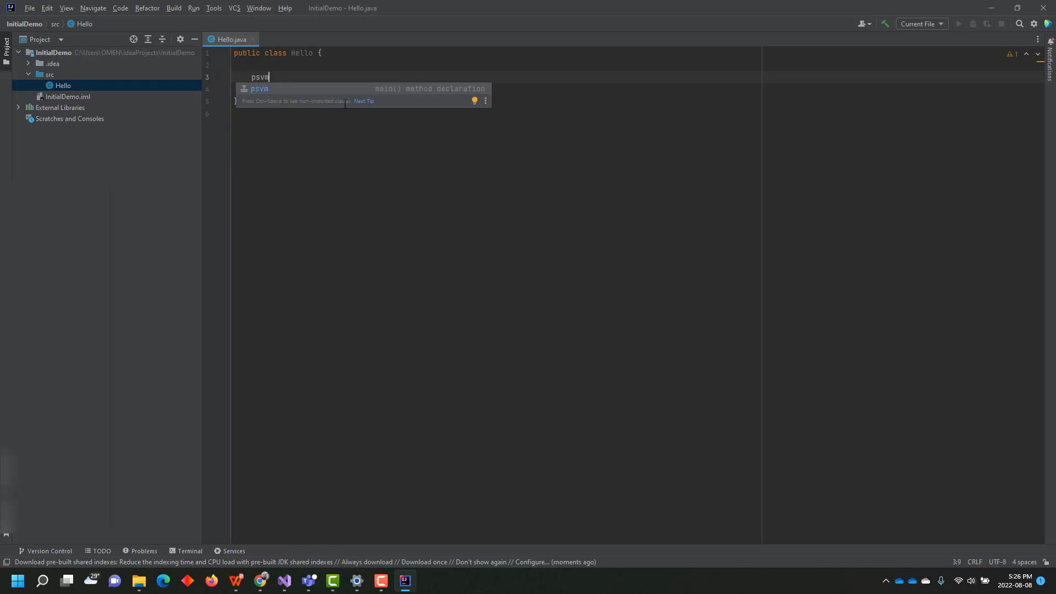
key(Return)
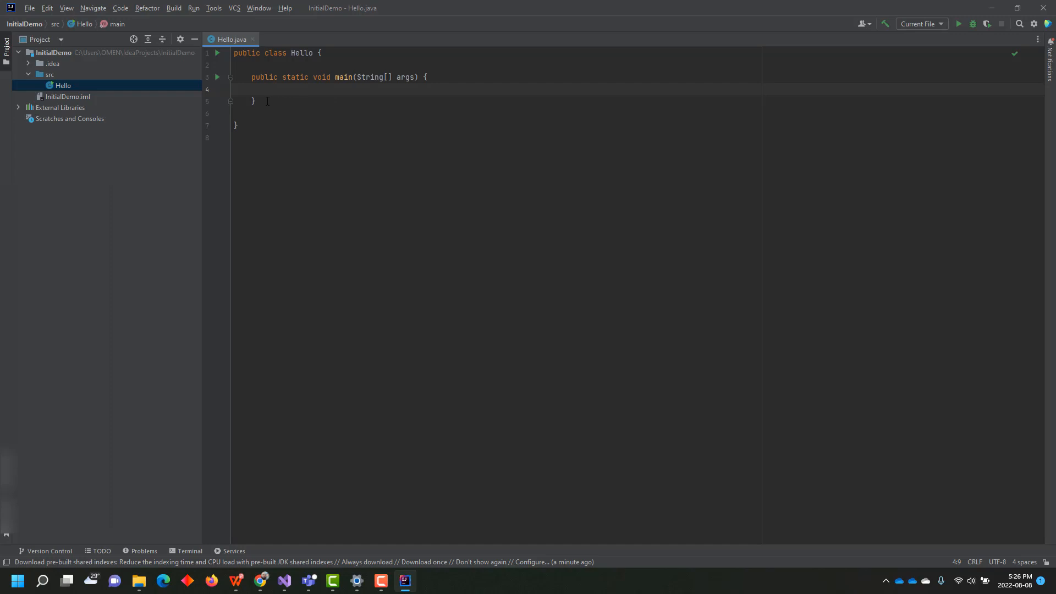
- Add a System.out.println statement to the main method with the sout template, printing "Hello World!"
drag(267, 101, 247, 79)
click(306, 85)
double_click(343, 78)
click(318, 90)
text(sout)
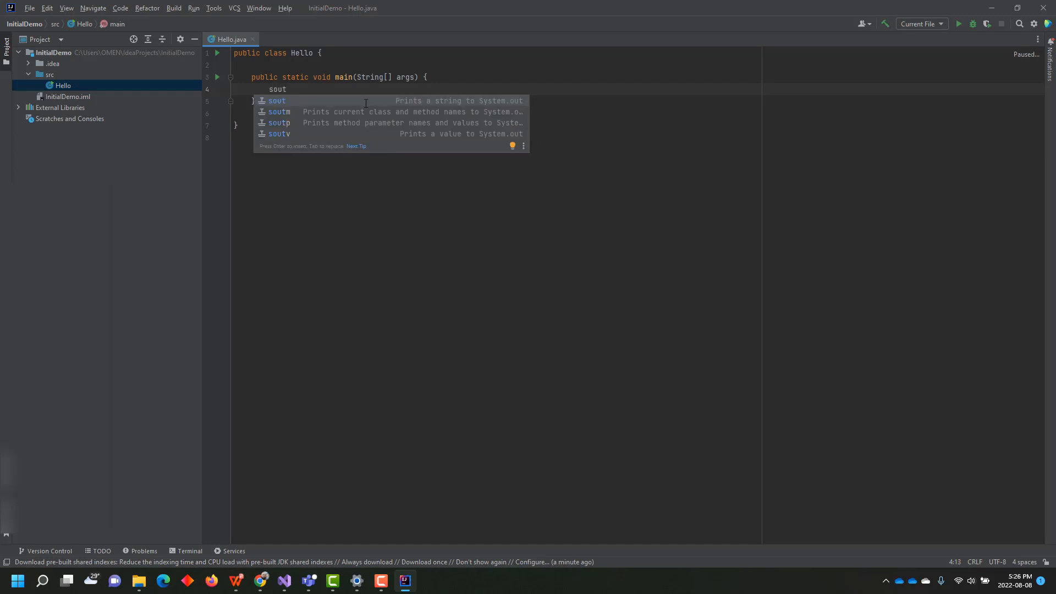
key(Return)
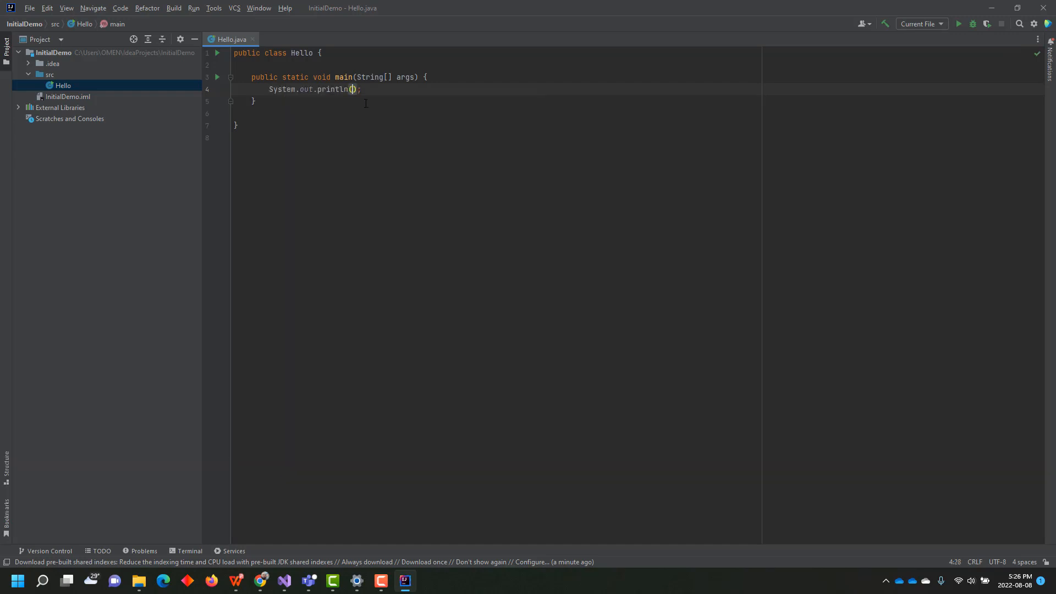
text(")
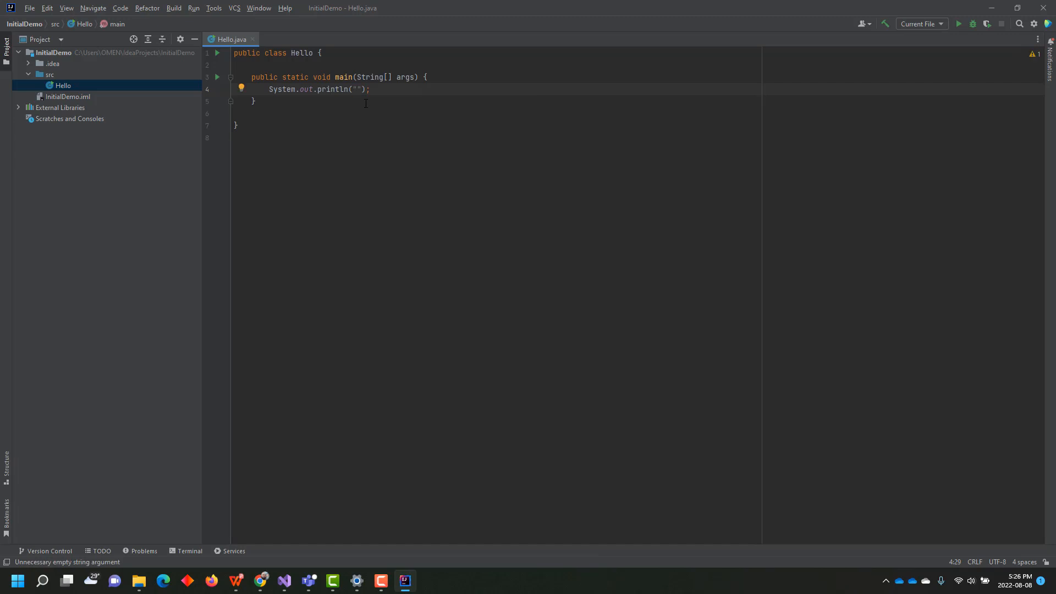
text(Hello )
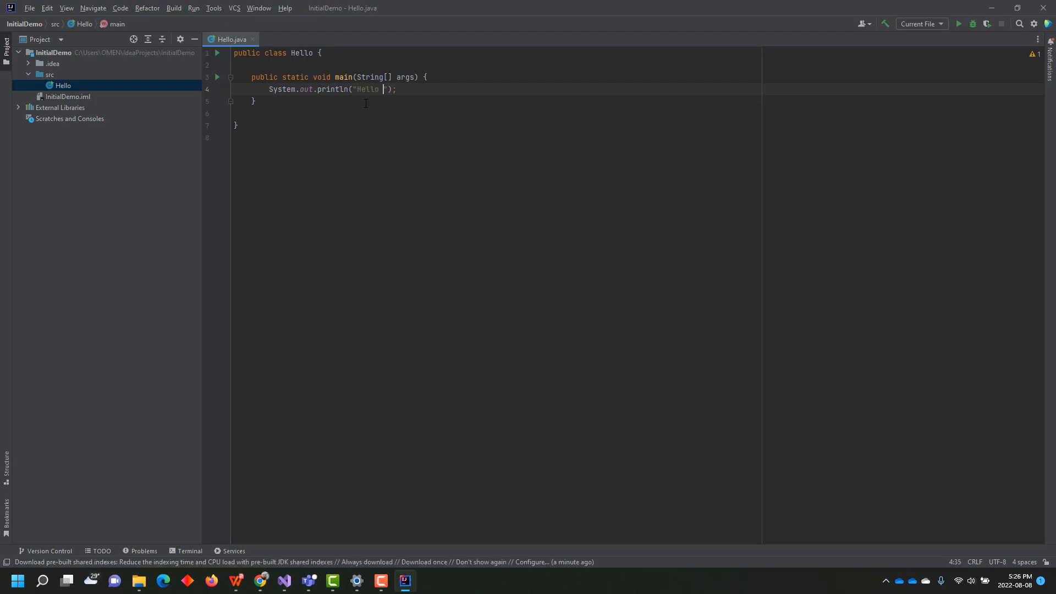
text(World!)
- Run the Hello program and check the line it prints in the console
click(959, 25)
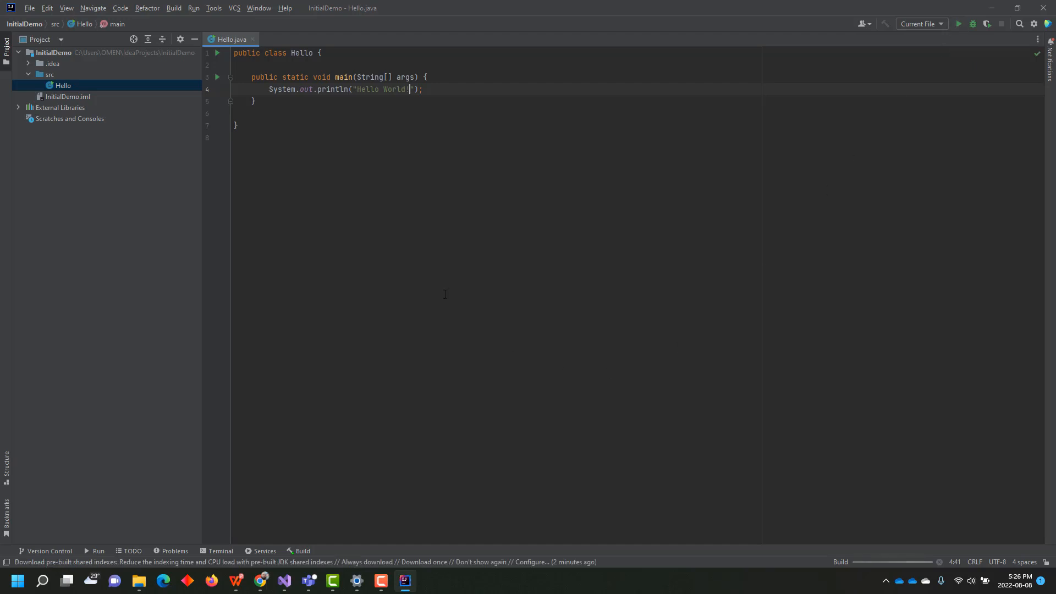
key(shift+End)
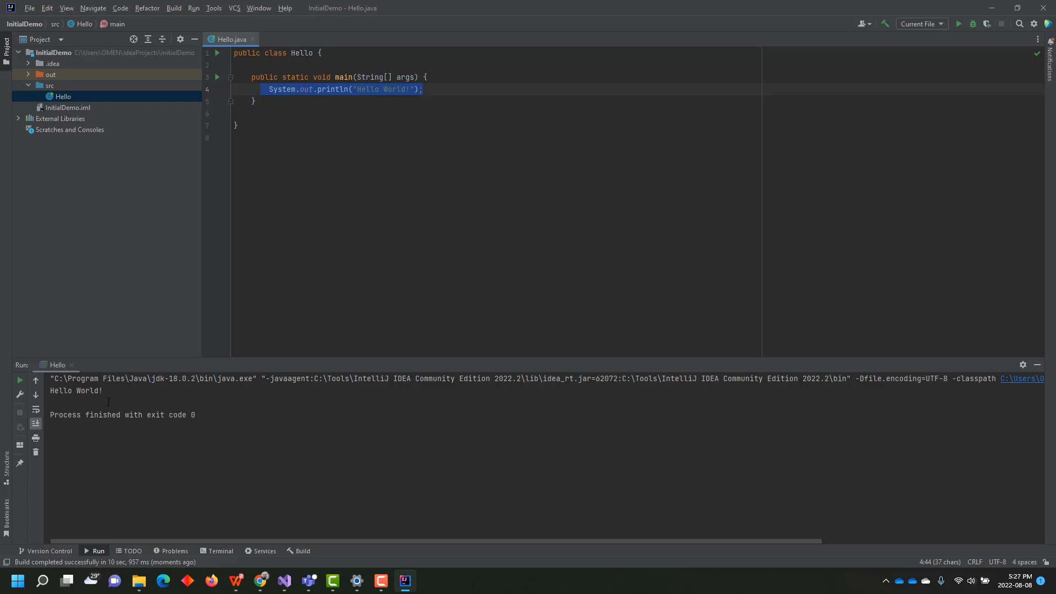
click(134, 407)
drag(103, 390, 50, 391)
click(100, 390)
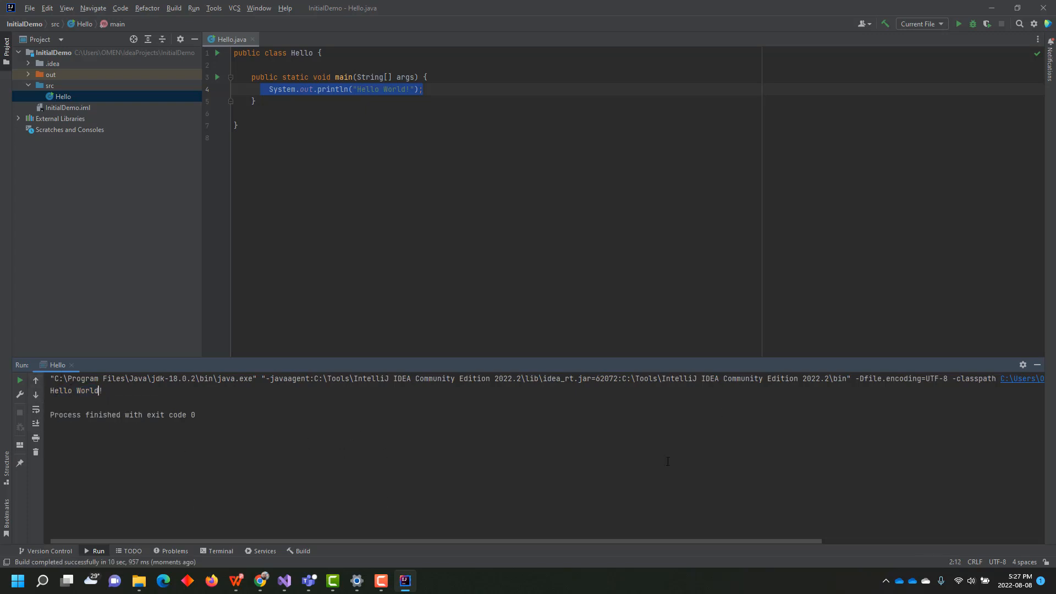
click(38, 381)
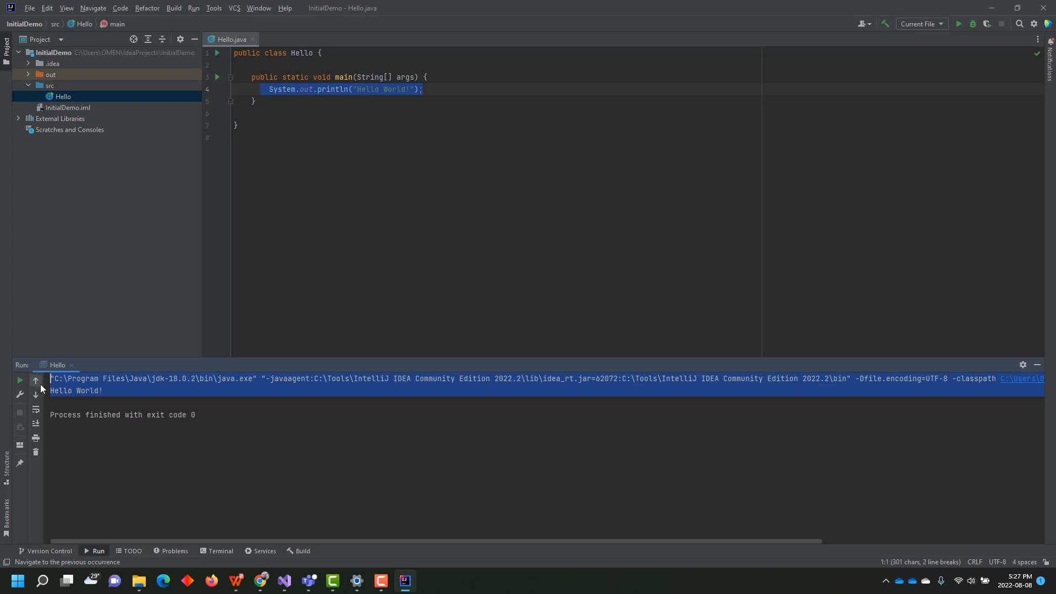
click(41, 387)
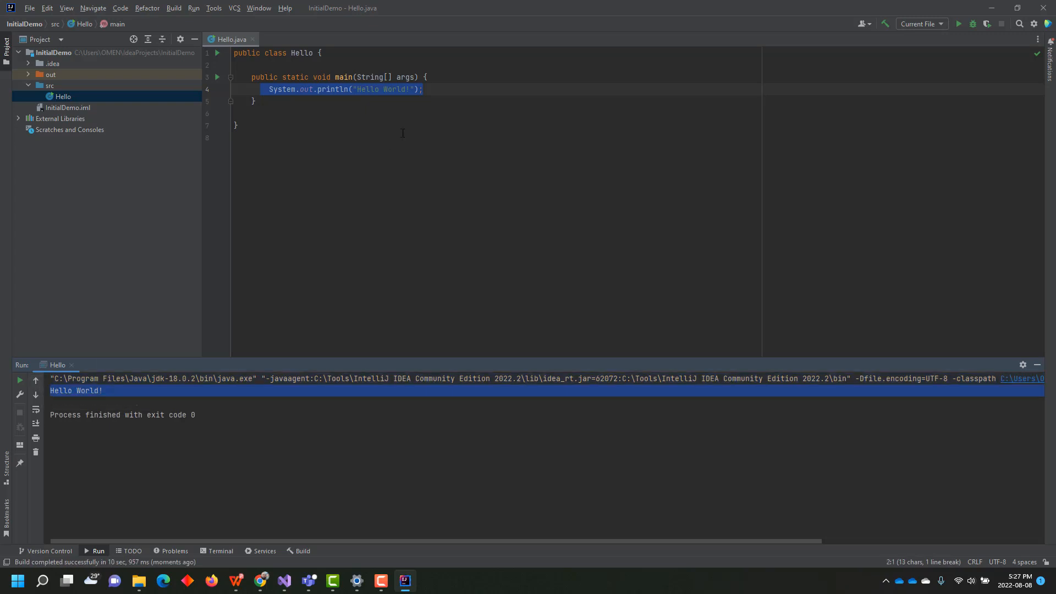
- Change the printed message to "Hello World!!!!" and run the Hello program again
click(404, 115)
click(410, 90)
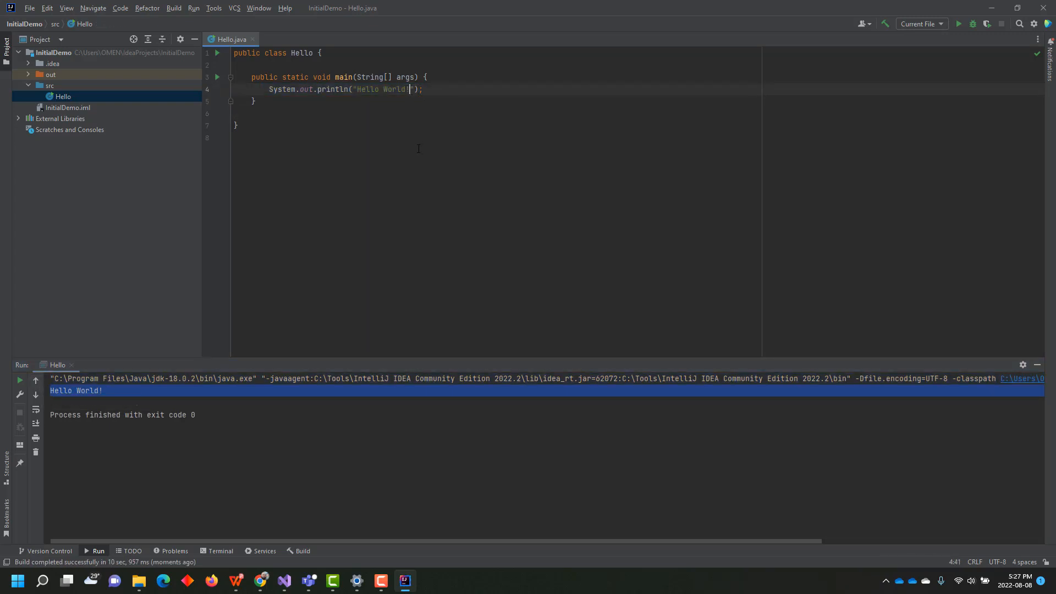
text(!!!)
click(958, 23)
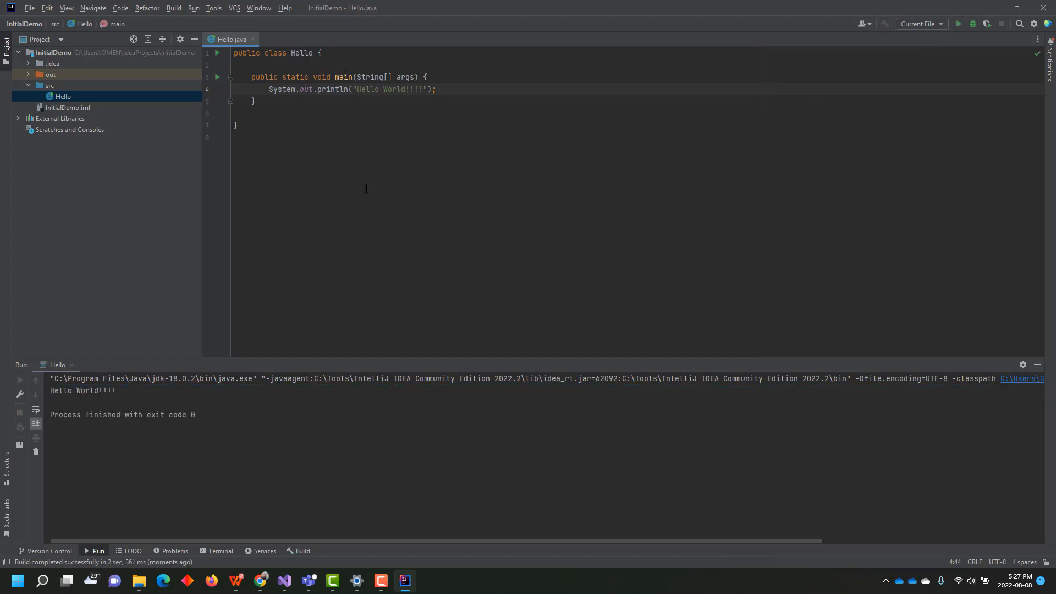
- Compare the rerun's console output with the println statement in the main method
drag(123, 392, 28, 392)
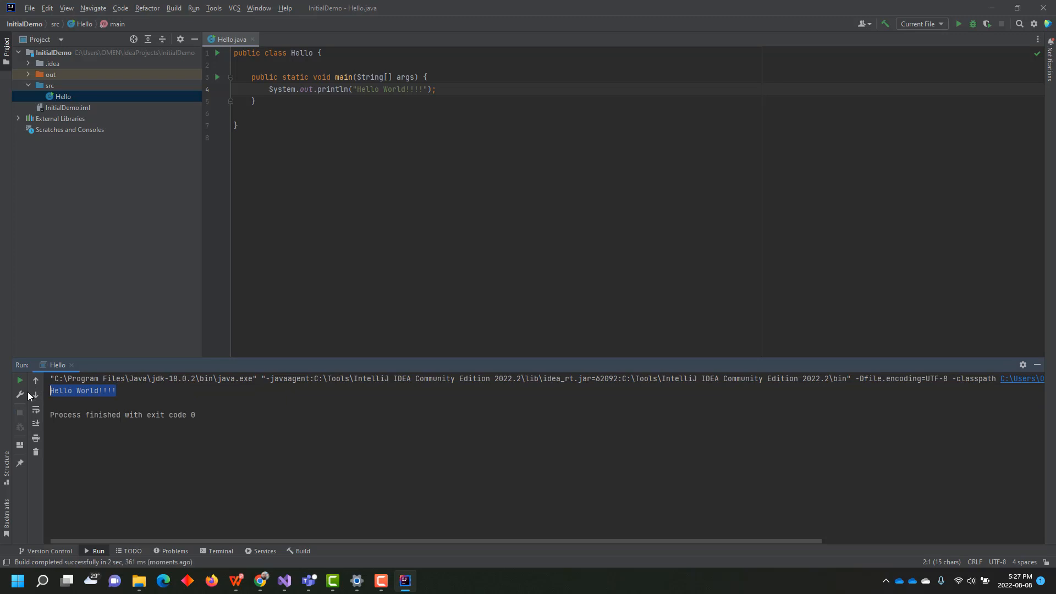
click(71, 393)
click(51, 393)
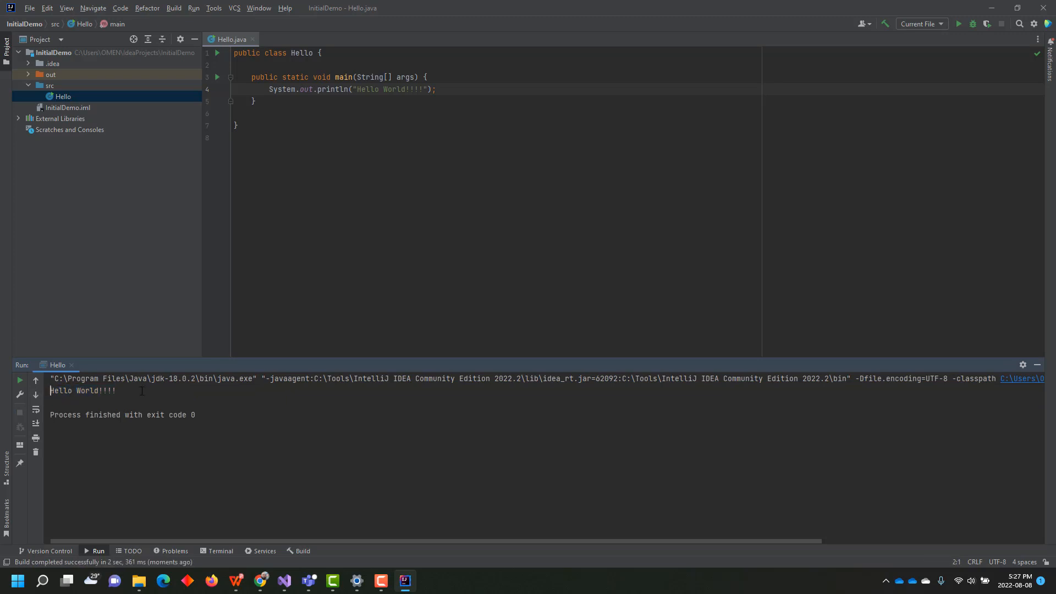
click(142, 391)
click(324, 286)
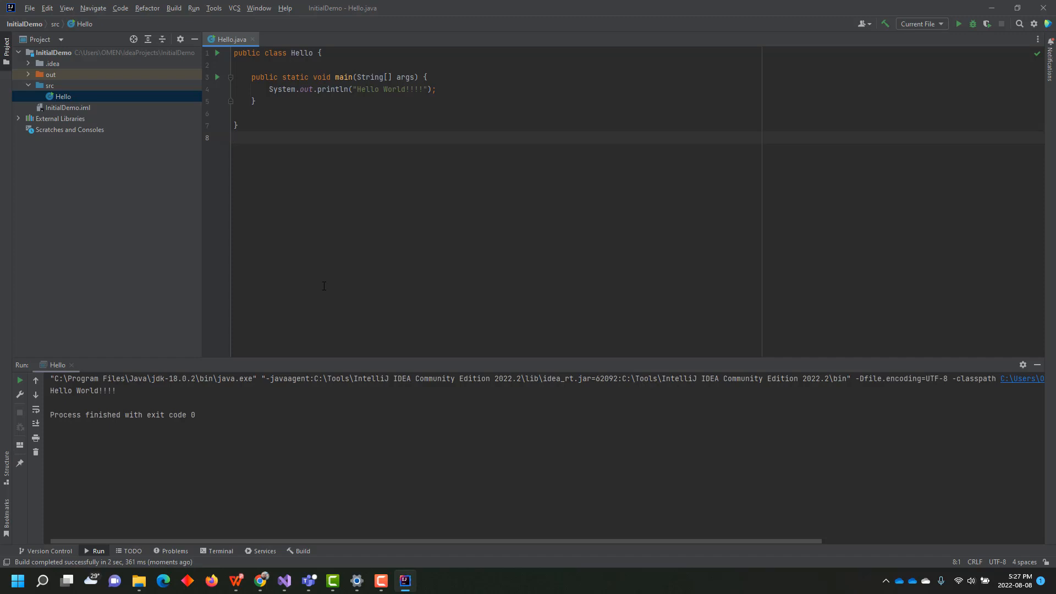
drag(265, 89, 504, 87)
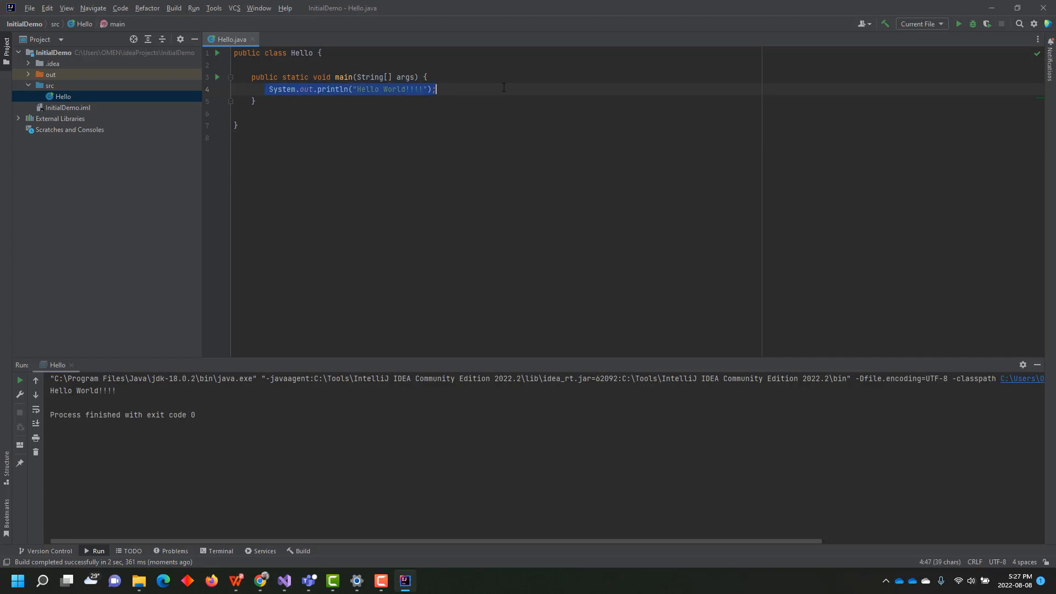
click(457, 177)
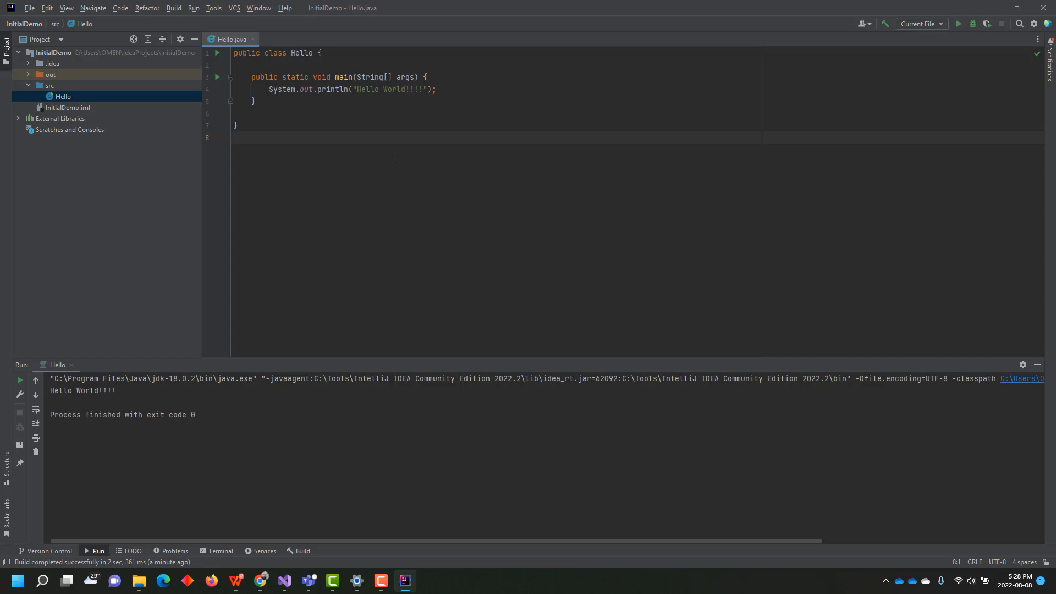
click(391, 583)
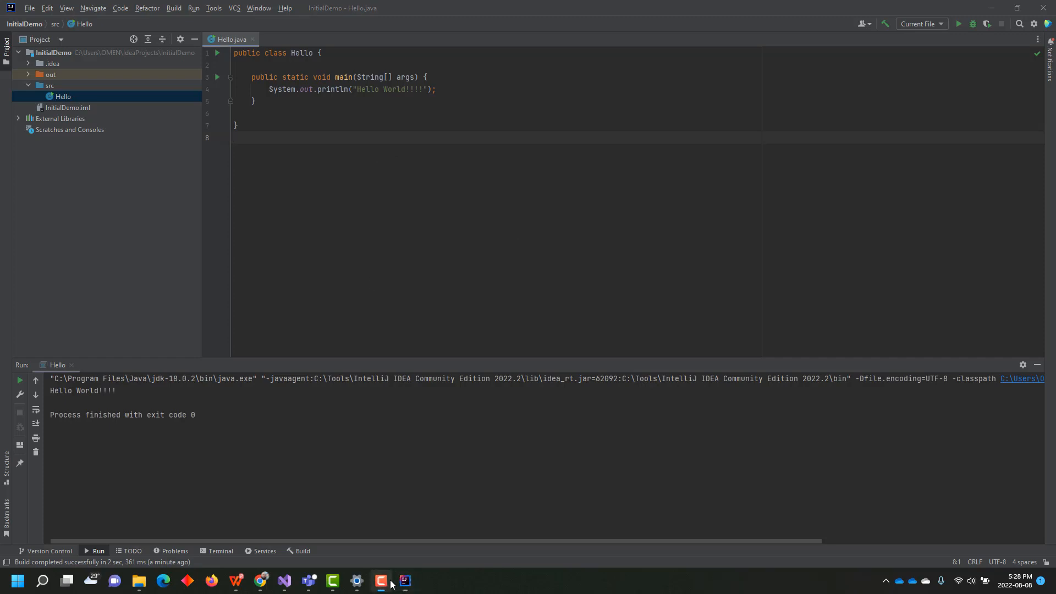